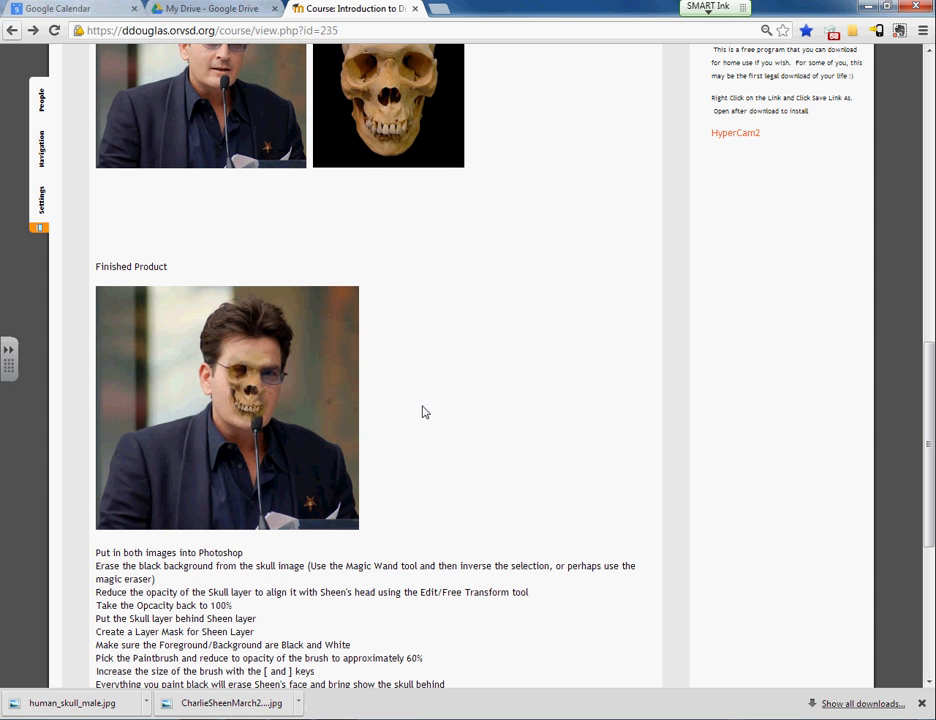
# Open the full-size Charlie Sheen photo from the lesson page and bring up its image-saving options
pyautogui.scroll(3, 422, 412)
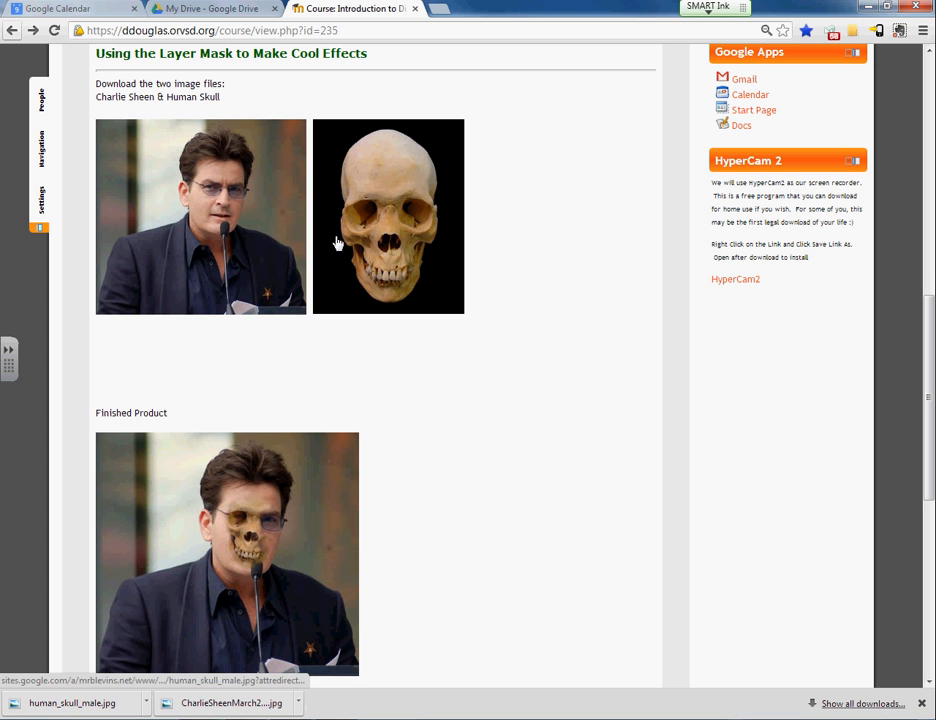
pyautogui.click(240, 241)
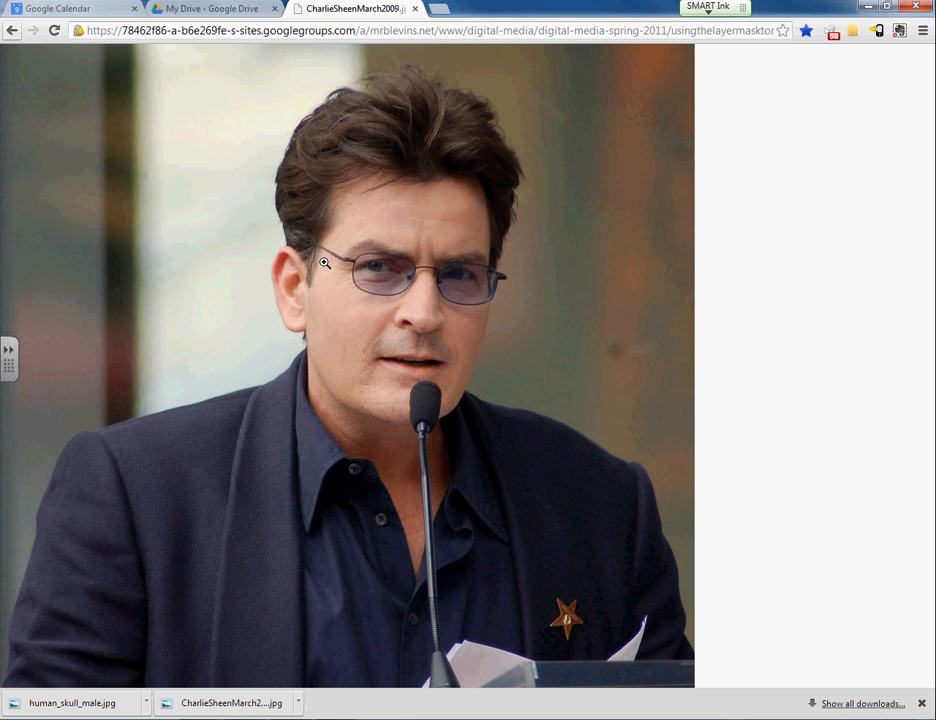
pyautogui.rightClick(322, 245)
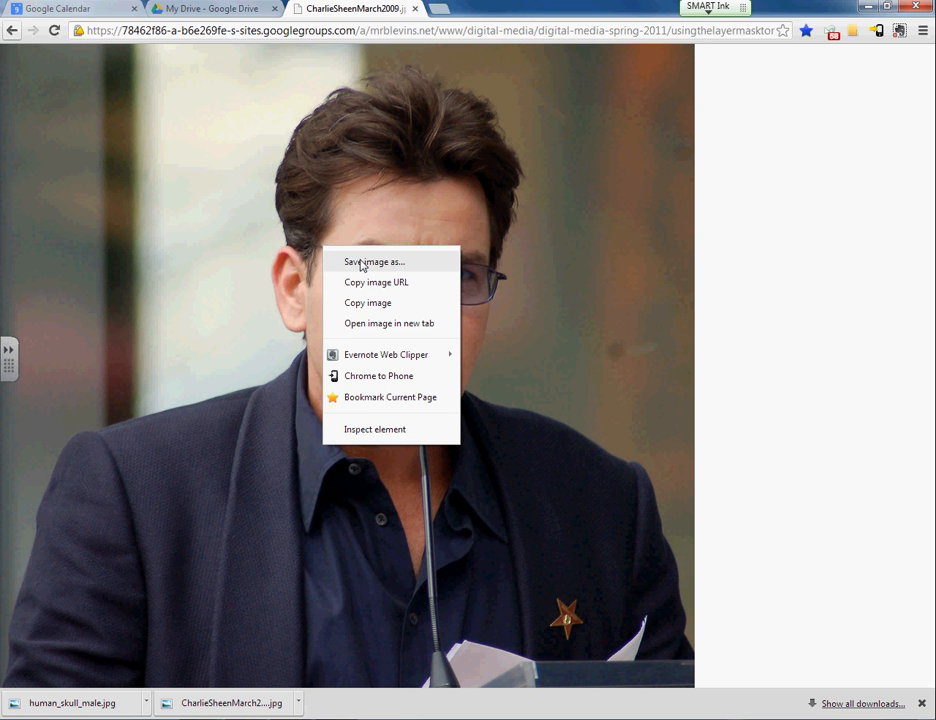
pyautogui.click(340, 192)
pyautogui.click(12, 30)
pyautogui.click(12, 32)
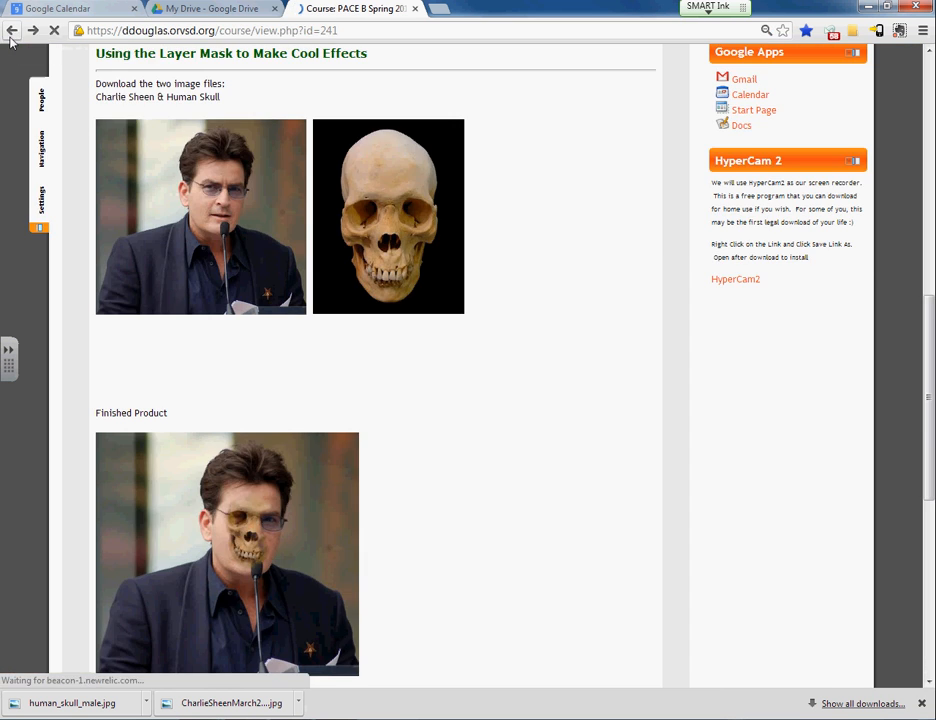
pyautogui.click(34, 31)
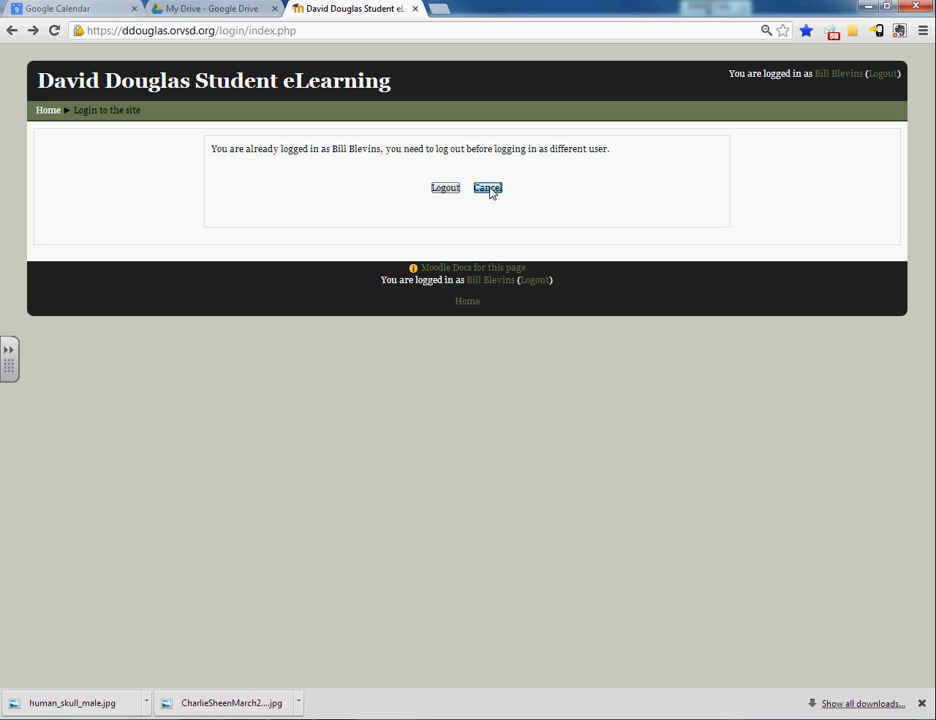
pyautogui.click(490, 191)
# Switch to Photoshop and open the desktop images CharlieSheenMarch2009 and human_skull_male together
pyautogui.moveTo(590, 12); pyautogui.dragTo(0, 80)
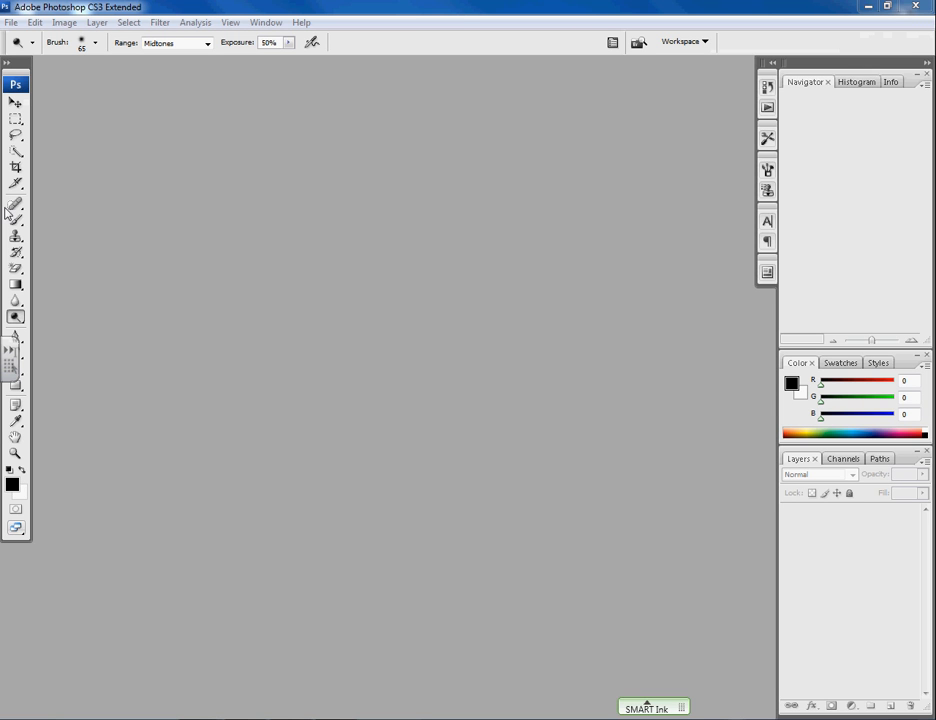
pyautogui.click(10, 21)
pyautogui.click(30, 55)
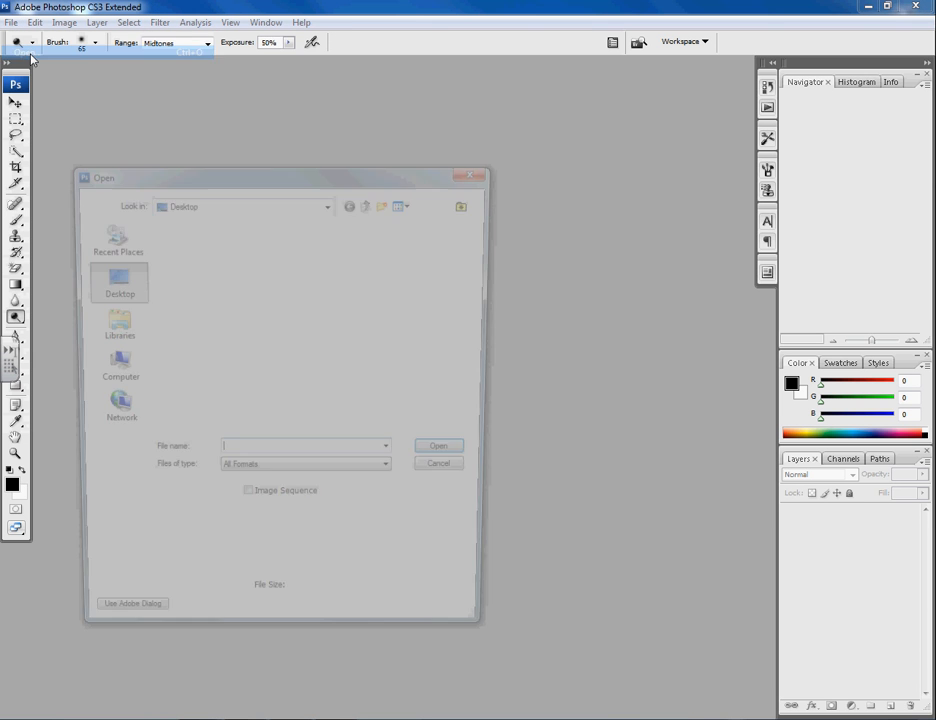
pyautogui.moveTo(470, 270); pyautogui.dragTo(493, 395)
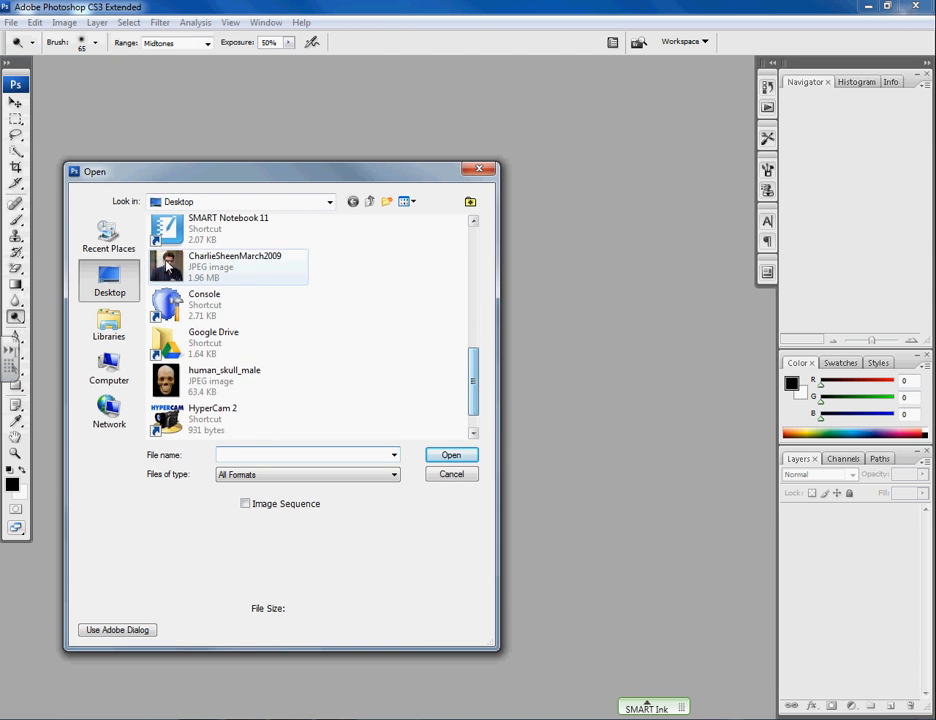
pyautogui.click(235, 263)
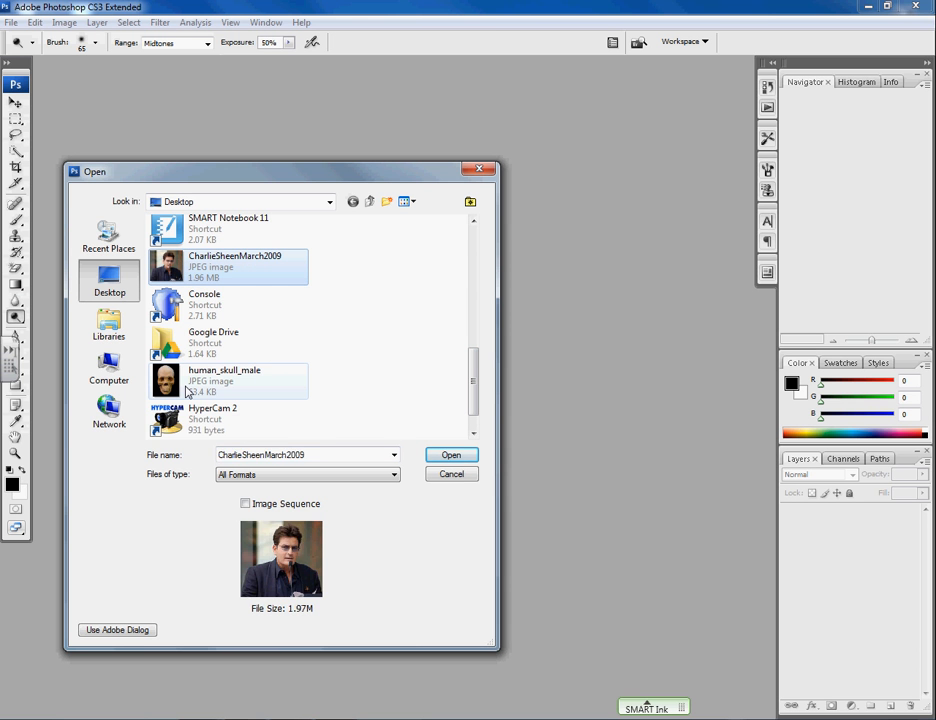
pyautogui.keyDown('ctrl'); pyautogui.click(190, 385); pyautogui.keyUp('ctrl')
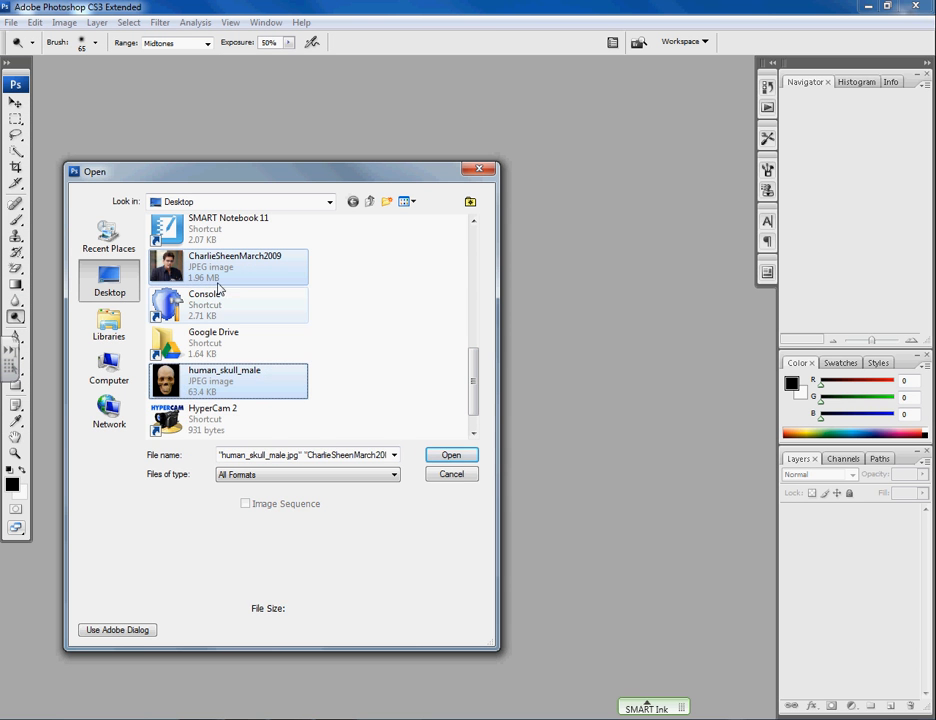
pyautogui.click(451, 455)
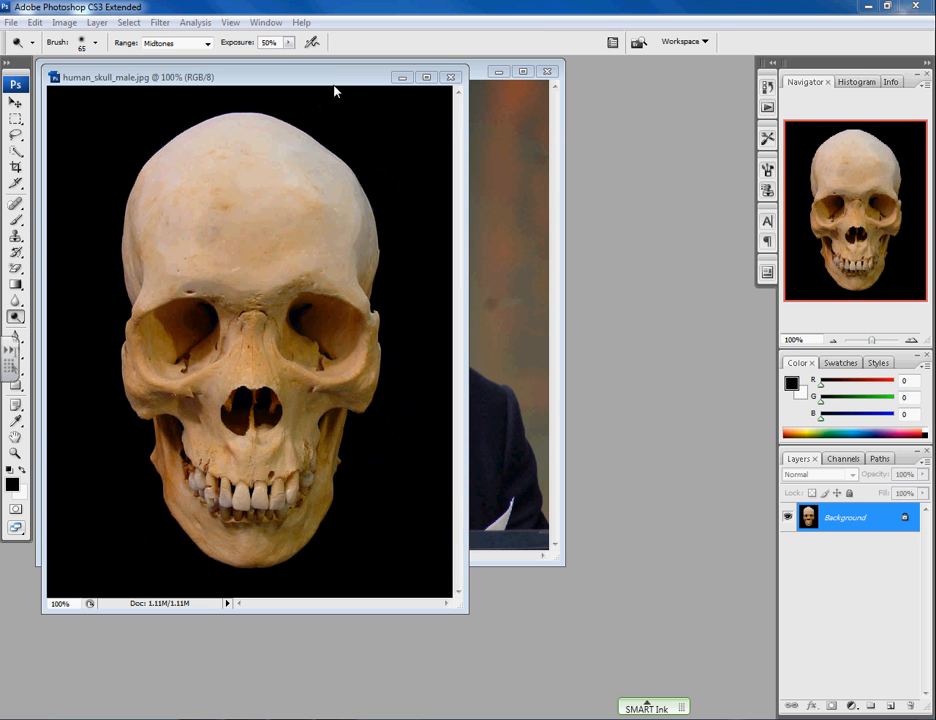
# Try placing the skull image with its black background over the man's face in the portrait, and delete that copy
pyautogui.moveTo(328, 79); pyautogui.dragTo(612, 171)
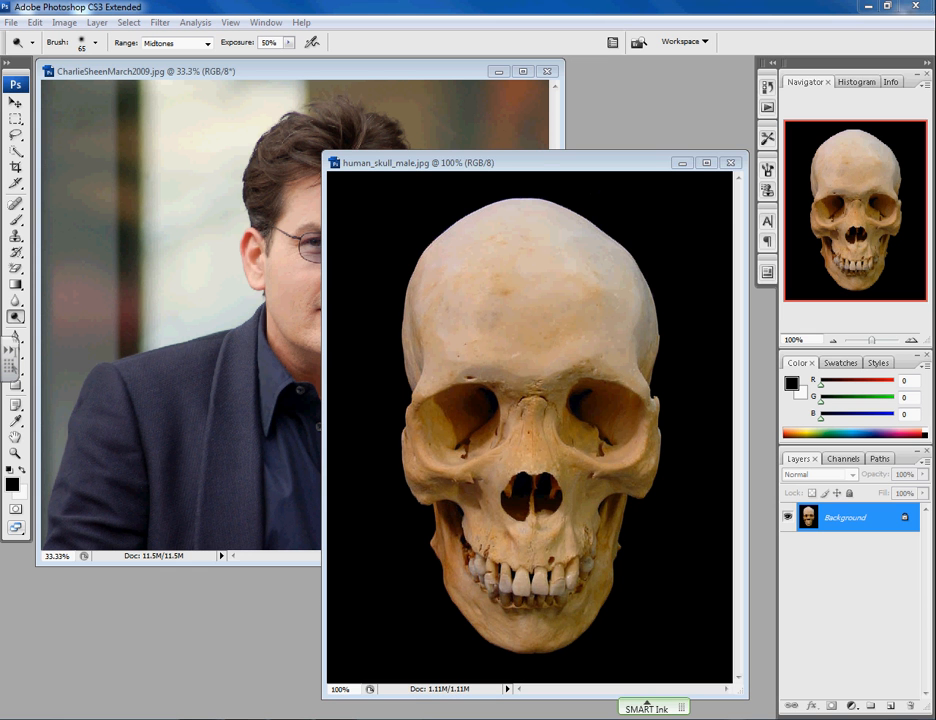
pyautogui.moveTo(546, 166); pyautogui.dragTo(519, 152)
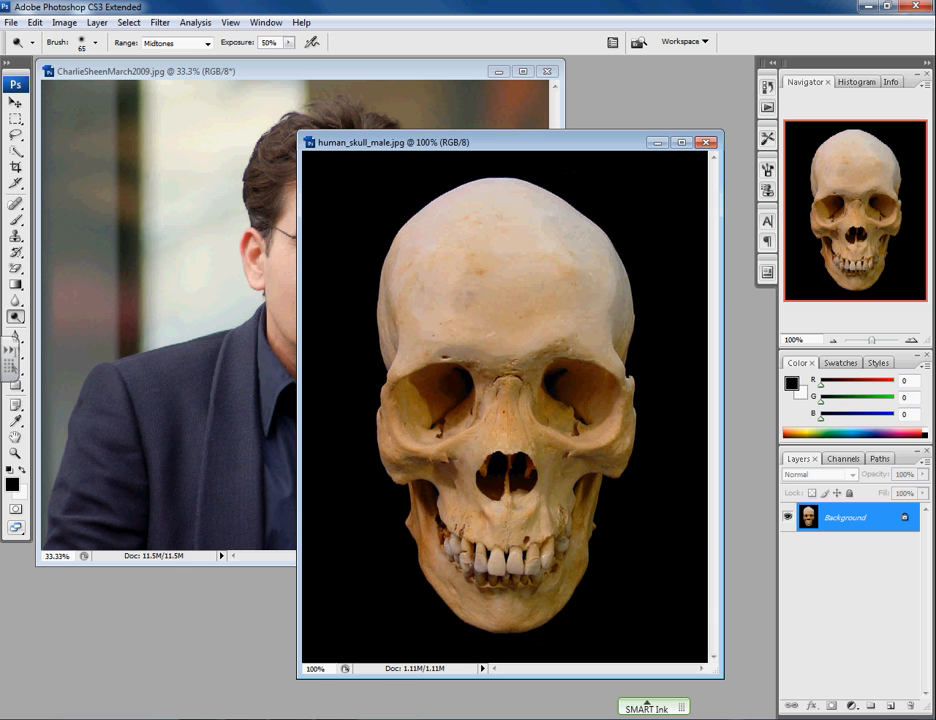
pyautogui.click(15, 103)
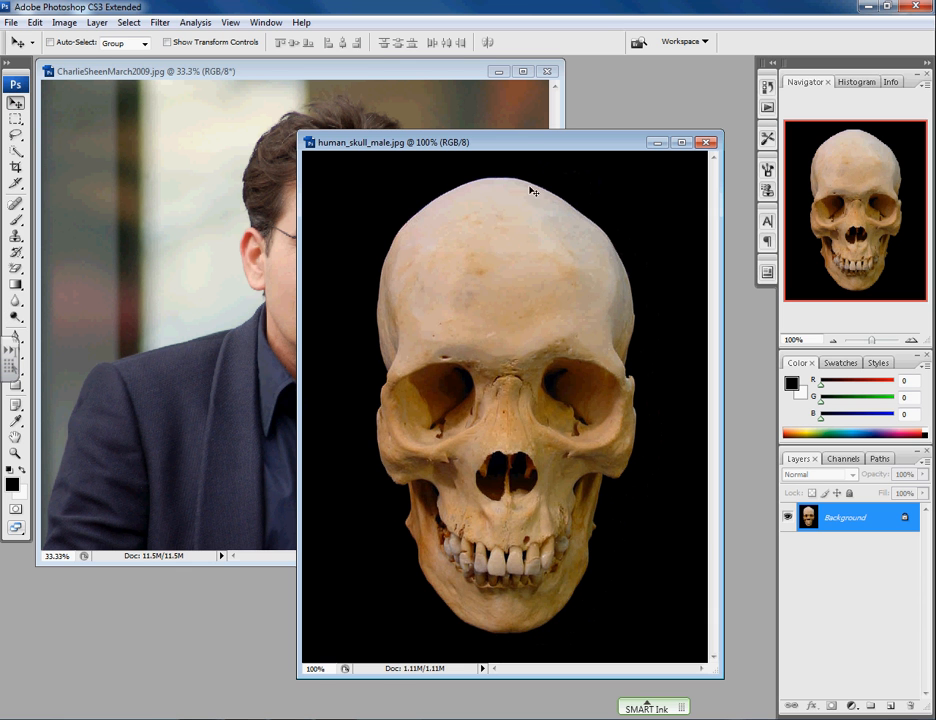
pyautogui.moveTo(530, 149); pyautogui.dragTo(566, 194)
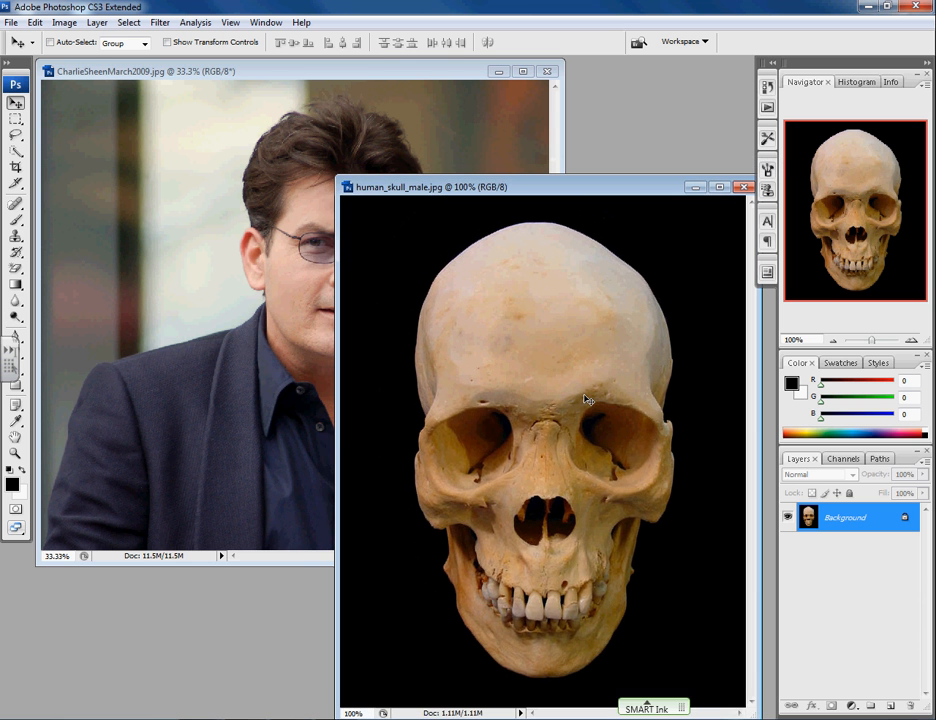
pyautogui.moveTo(426, 287); pyautogui.dragTo(209, 289)
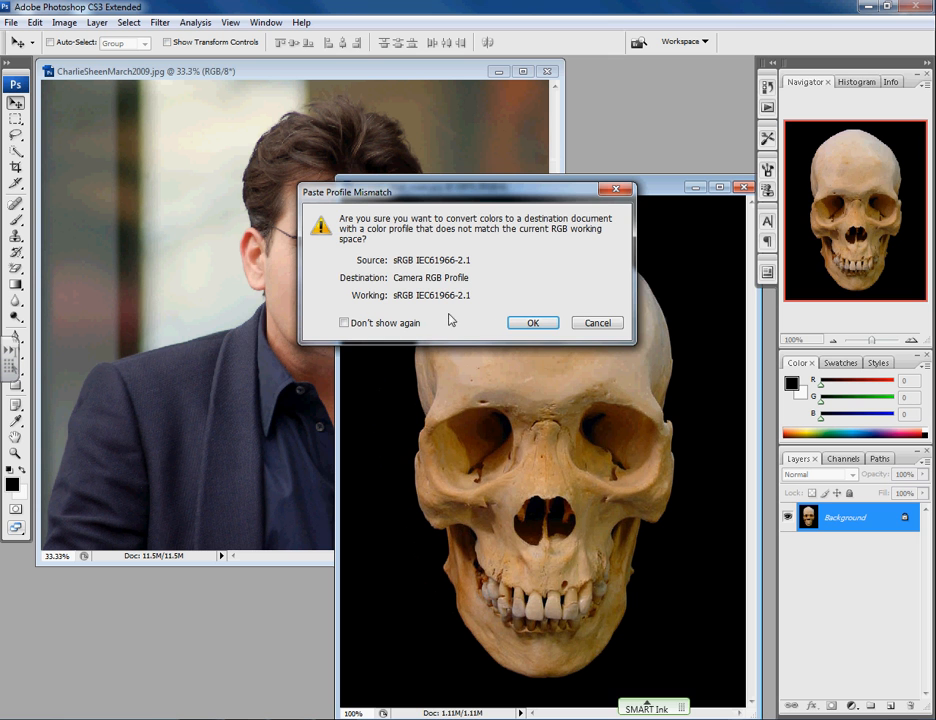
pyautogui.click(523, 323)
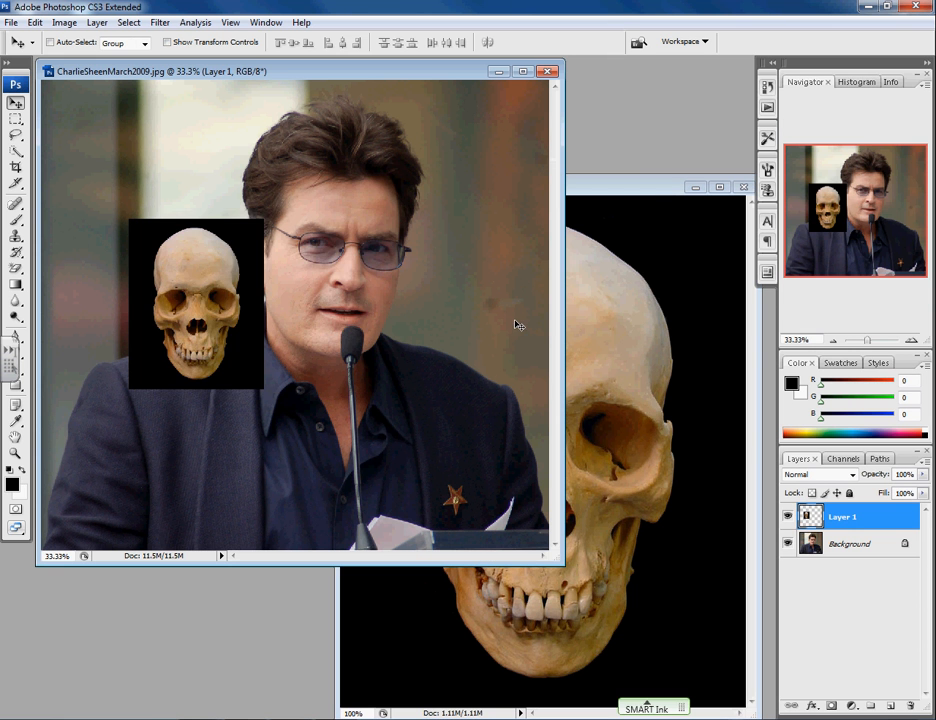
pyautogui.moveTo(199, 268); pyautogui.dragTo(324, 263)
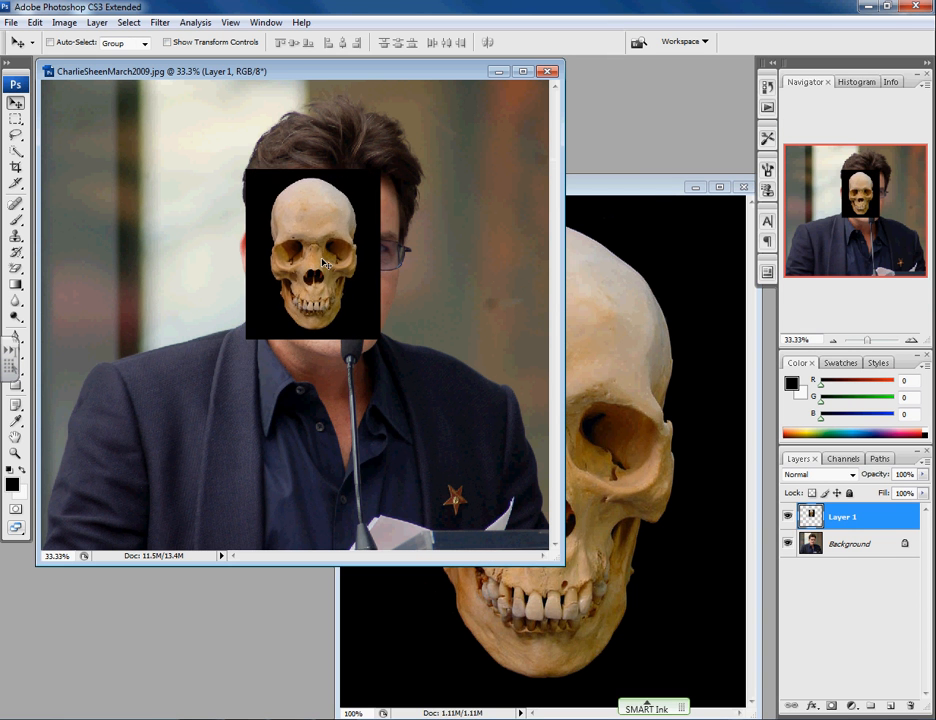
pyautogui.press('Delete')
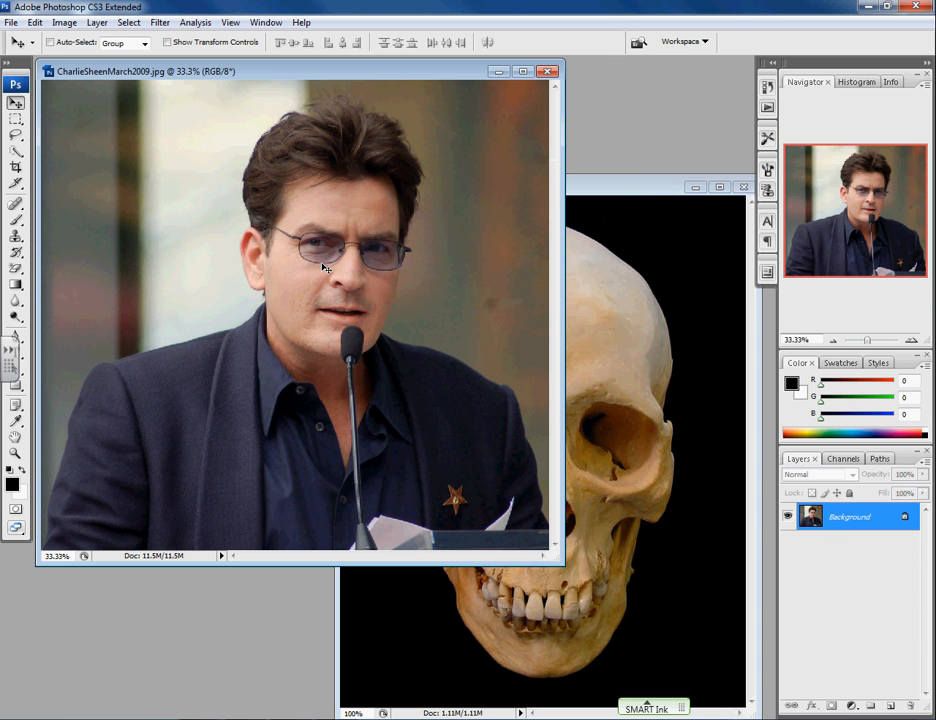
# Erase the black background around the skull in human_skull_male.jpg with the Magic Eraser tool
pyautogui.click(617, 200)
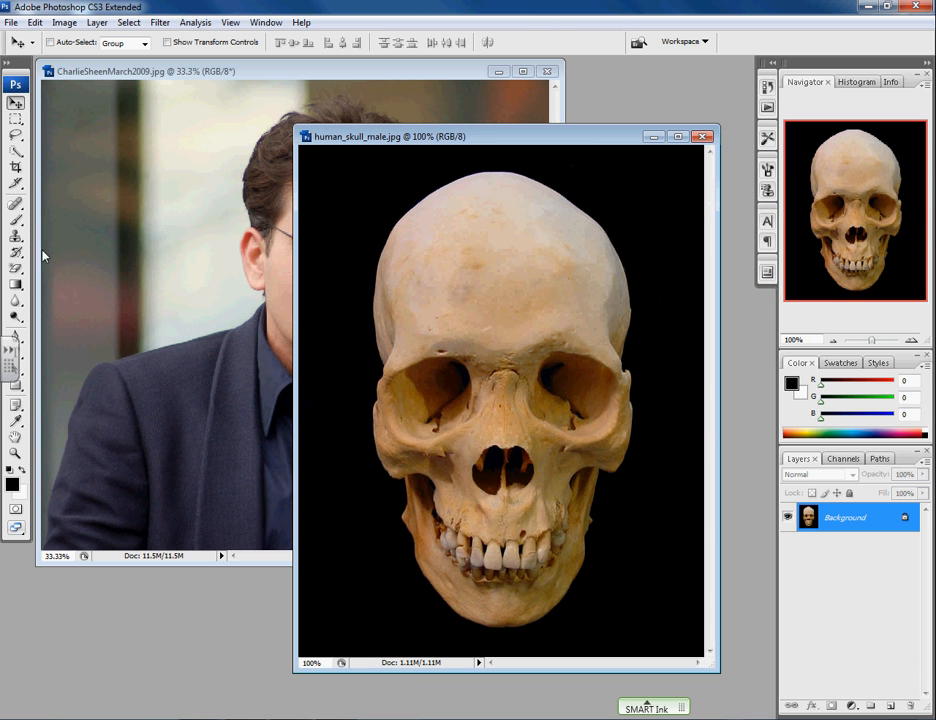
pyautogui.moveTo(15, 268)
pyautogui.mouseDown()
pyautogui.moveTo(55, 268)
pyautogui.moveTo(15, 270)
pyautogui.moveTo(44, 270)
pyautogui.moveTo(62, 298)
pyautogui.moveTo(63, 277)
pyautogui.moveTo(62, 302)
pyautogui.mouseUp()
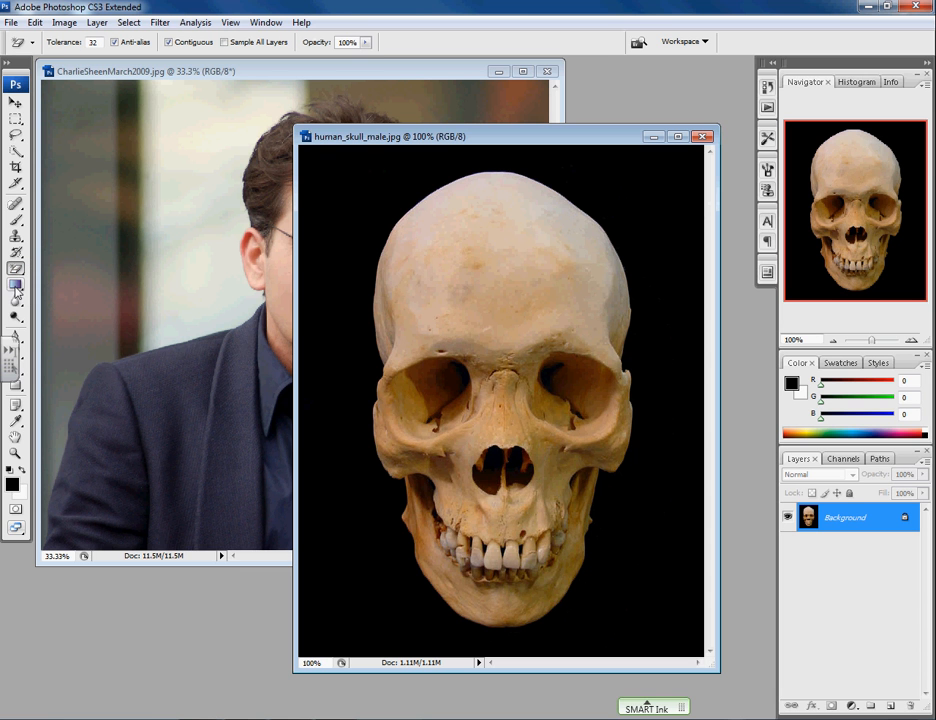
pyautogui.click(351, 217)
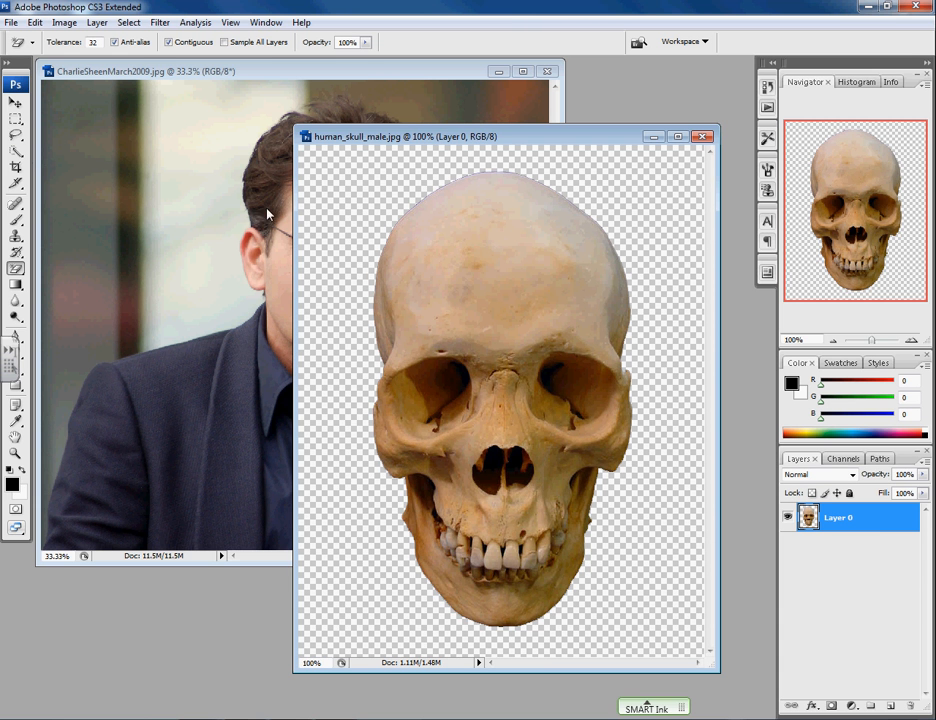
# Copy the cut-out skull into the CharlieSheenMarch2009 document, accepting the color conversion, and place it beside the man's face
pyautogui.click(15, 102)
pyautogui.moveTo(432, 137); pyautogui.dragTo(491, 139)
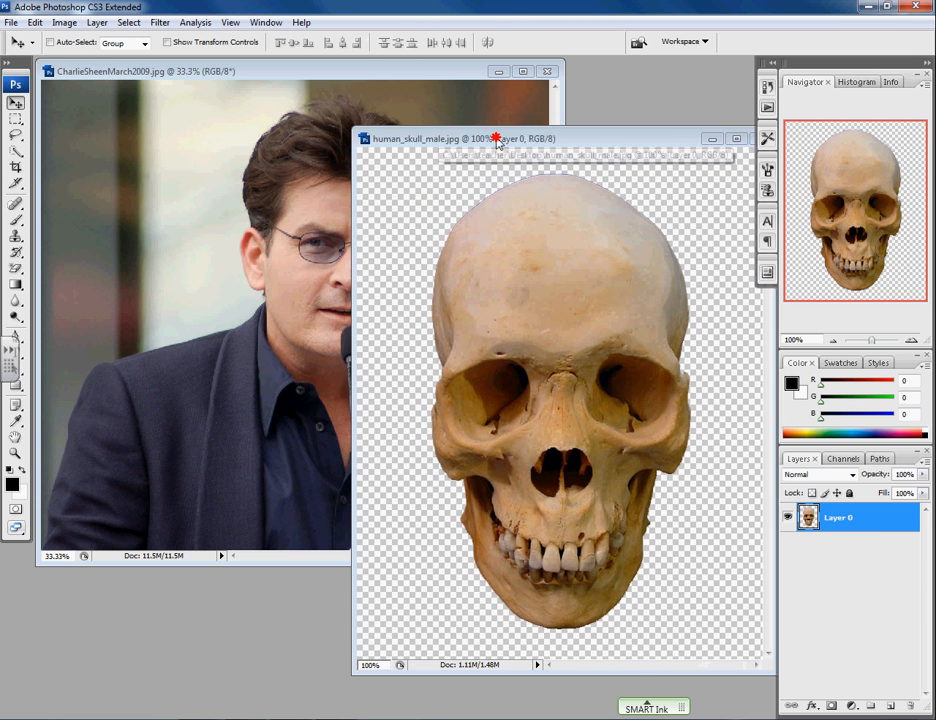
pyautogui.moveTo(535, 328); pyautogui.dragTo(196, 194)
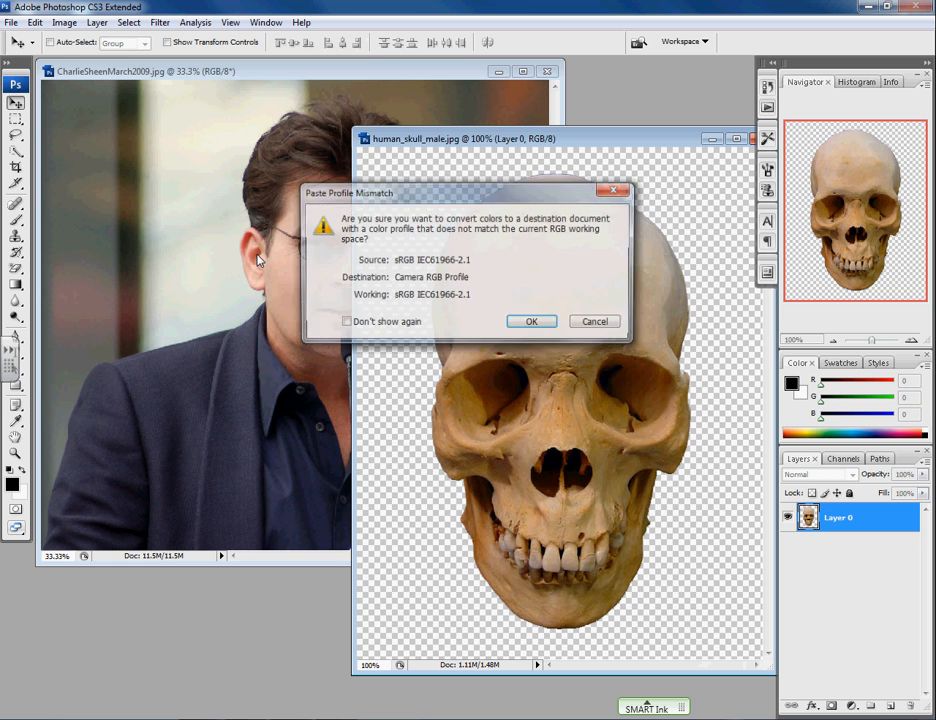
pyautogui.click(553, 324)
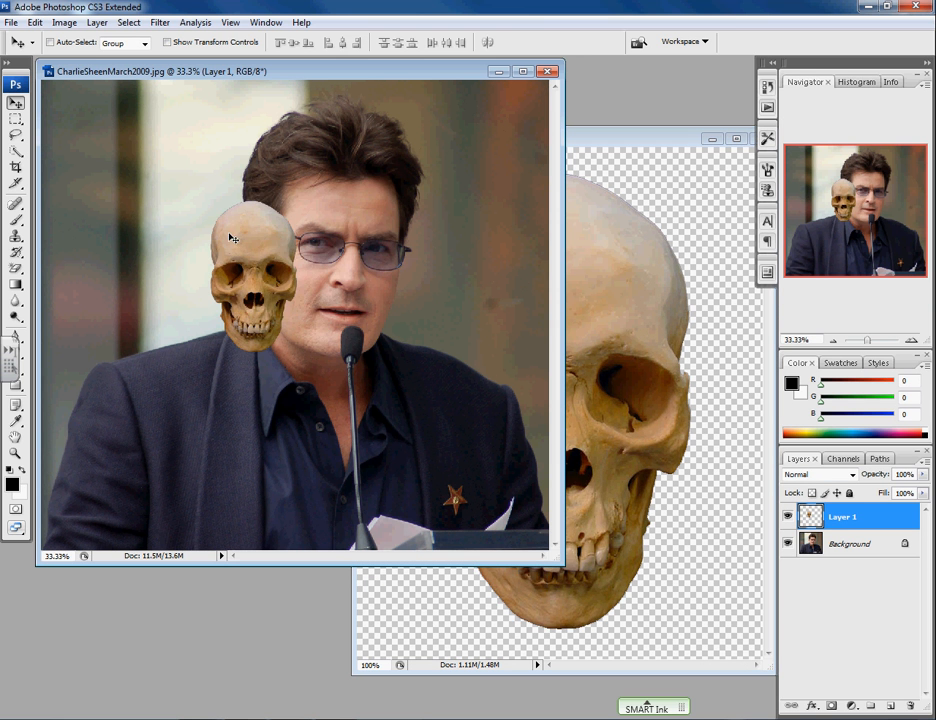
pyautogui.moveTo(261, 246); pyautogui.dragTo(249, 219)
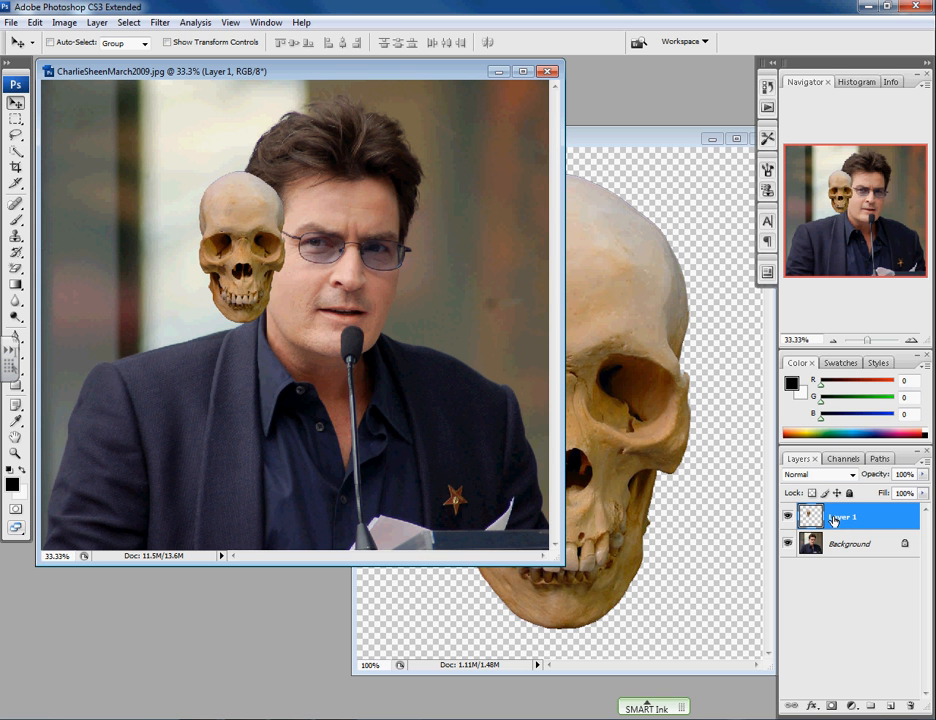
# Rename the skull layer "Skull" and convert the Background into a regular layer named "Winning"
pyautogui.doubleClick(838, 518)
pyautogui.write('Skull')
pyautogui.press('Return')
pyautogui.click(843, 548)
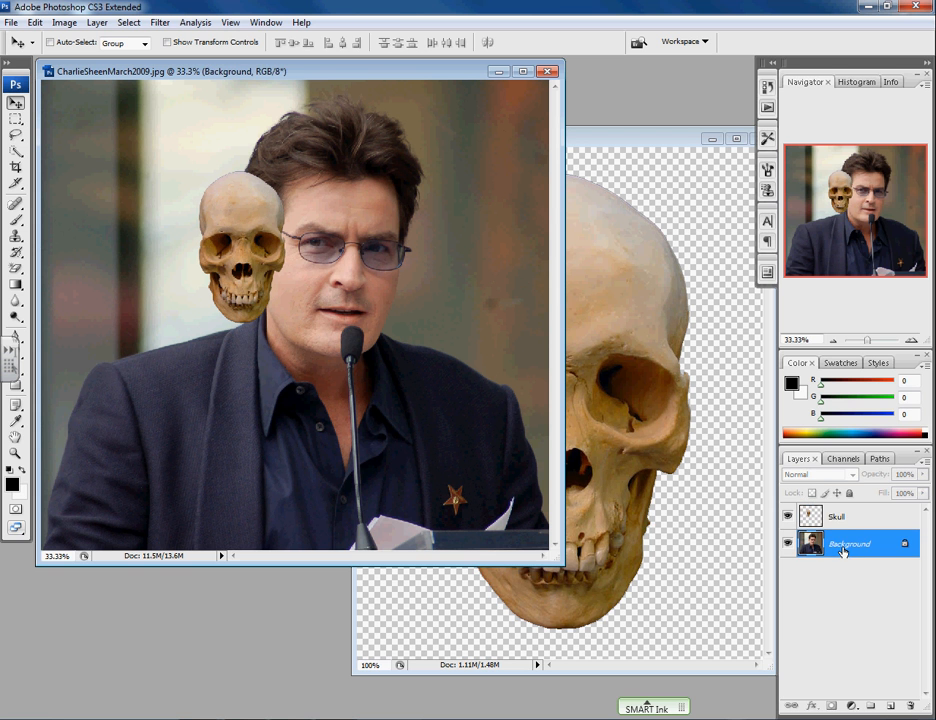
pyautogui.doubleClick(843, 548)
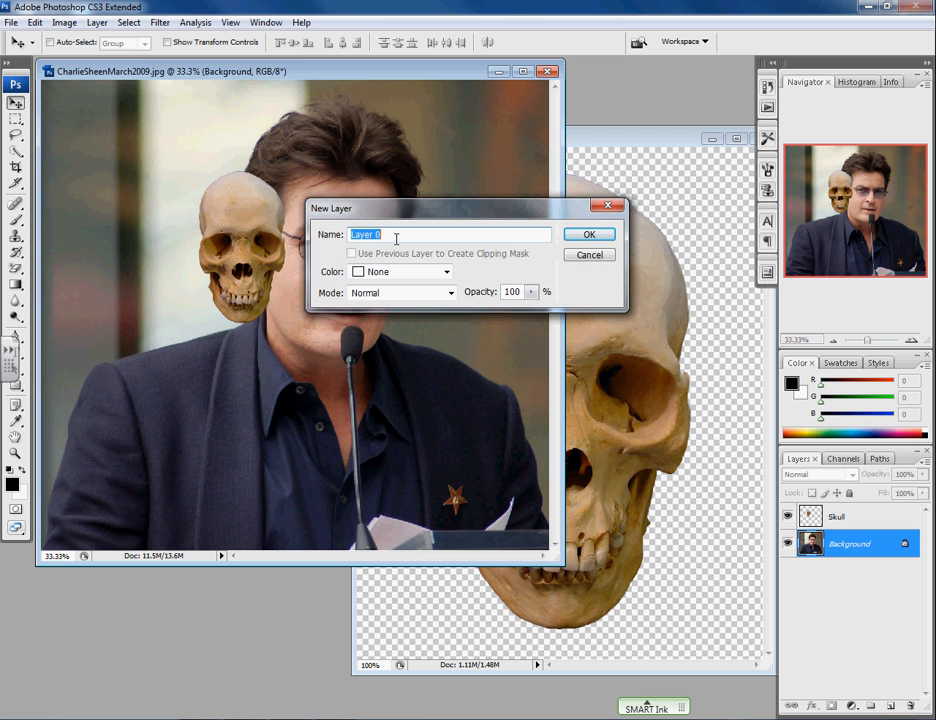
pyautogui.write('Winning')
pyautogui.press('Return')
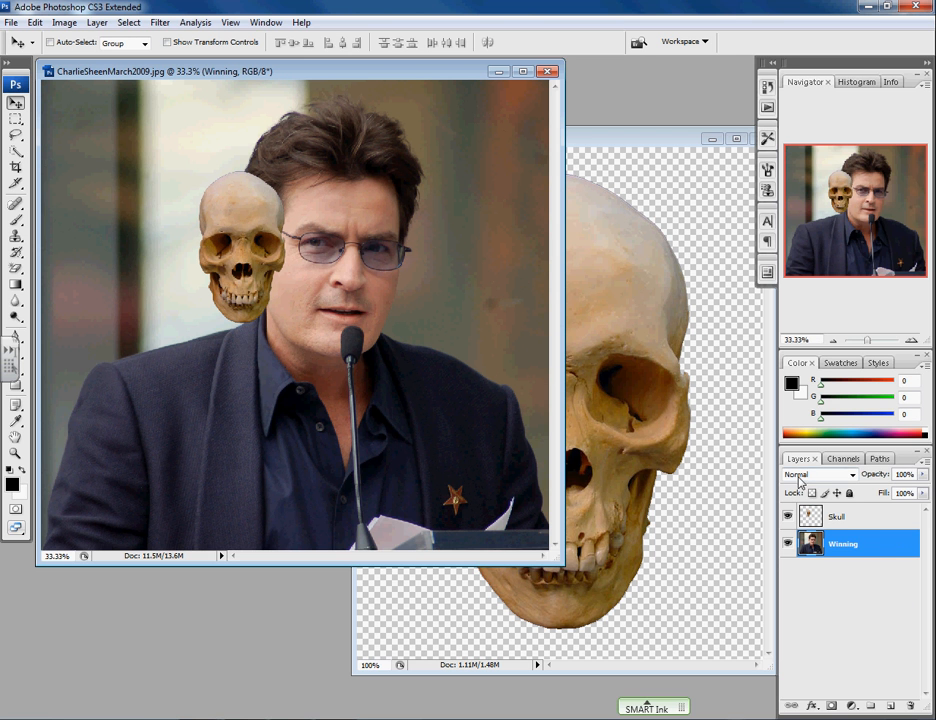
# Move the Skull layer over the man's face and enlarge it with Free Transform until it covers the face
pyautogui.click(862, 519)
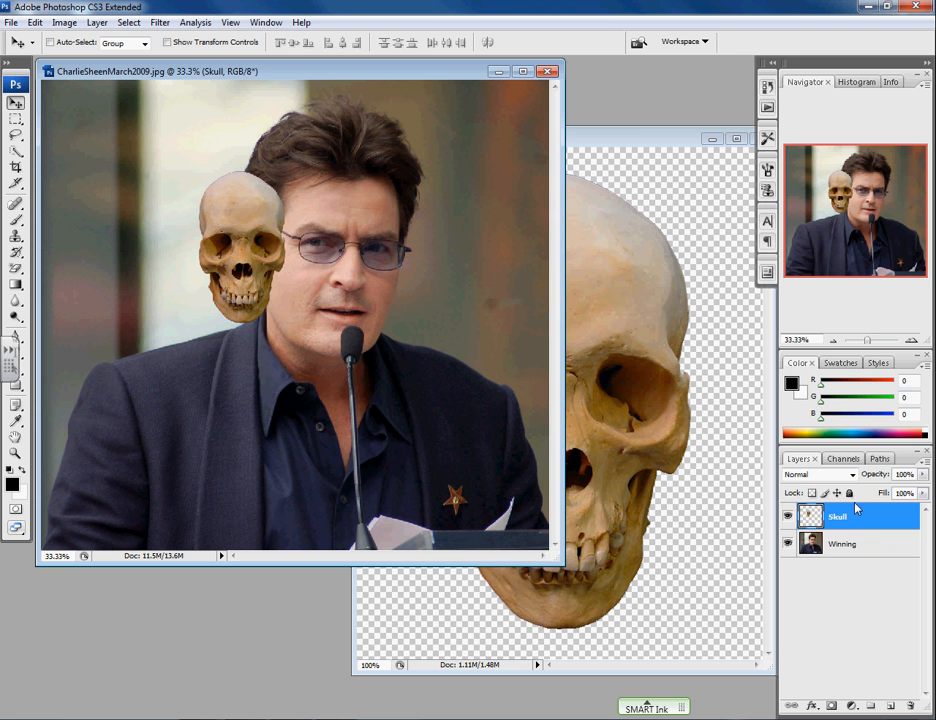
pyautogui.moveTo(242, 248)
pyautogui.mouseDown()
pyautogui.moveTo(374, 249)
pyautogui.moveTo(336, 249)
pyautogui.moveTo(344, 262)
pyautogui.moveTo(359, 250)
pyautogui.moveTo(389, 251)
pyautogui.moveTo(263, 257)
pyautogui.moveTo(367, 246)
pyautogui.moveTo(352, 257)
pyautogui.mouseUp()
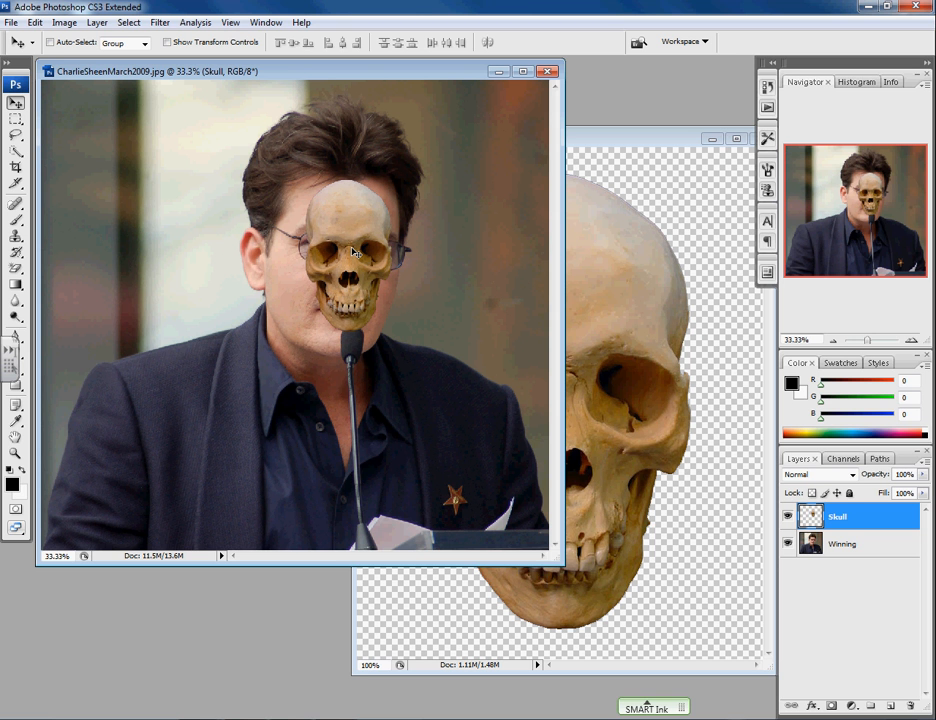
pyautogui.hotkey('ctrl', 't')
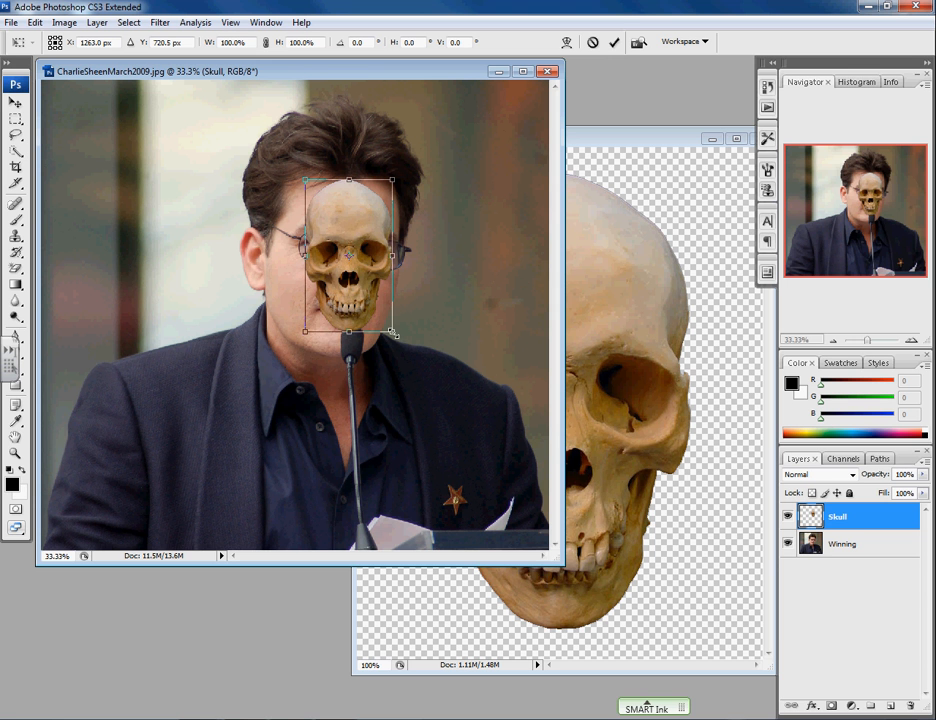
pyautogui.moveTo(393, 333); pyautogui.dragTo(346, 296)
pyautogui.press('Return')
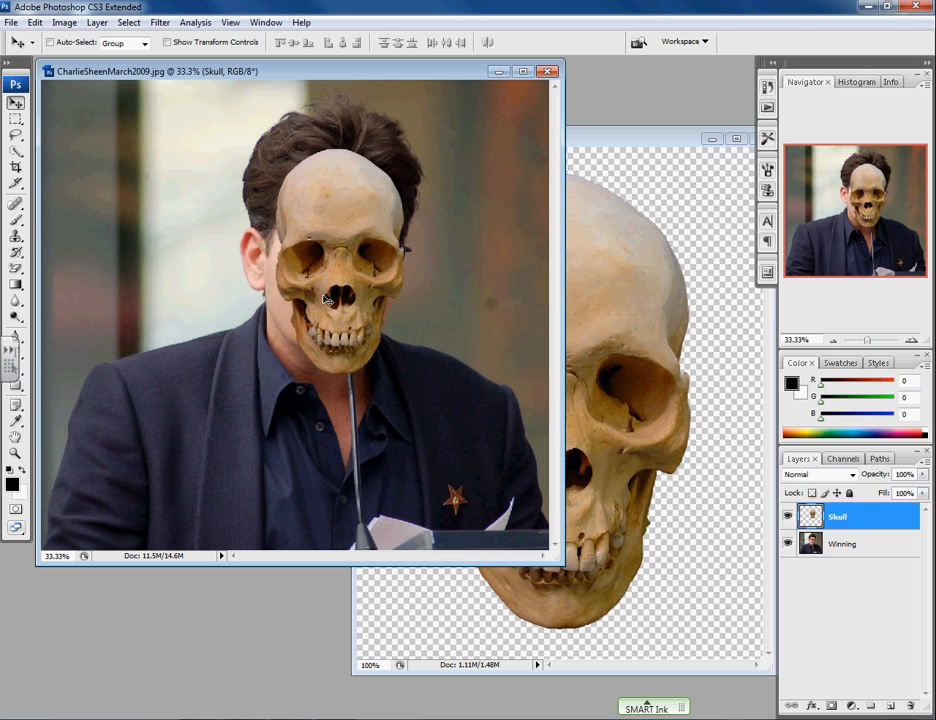
pyautogui.moveTo(342, 275); pyautogui.dragTo(338, 287)
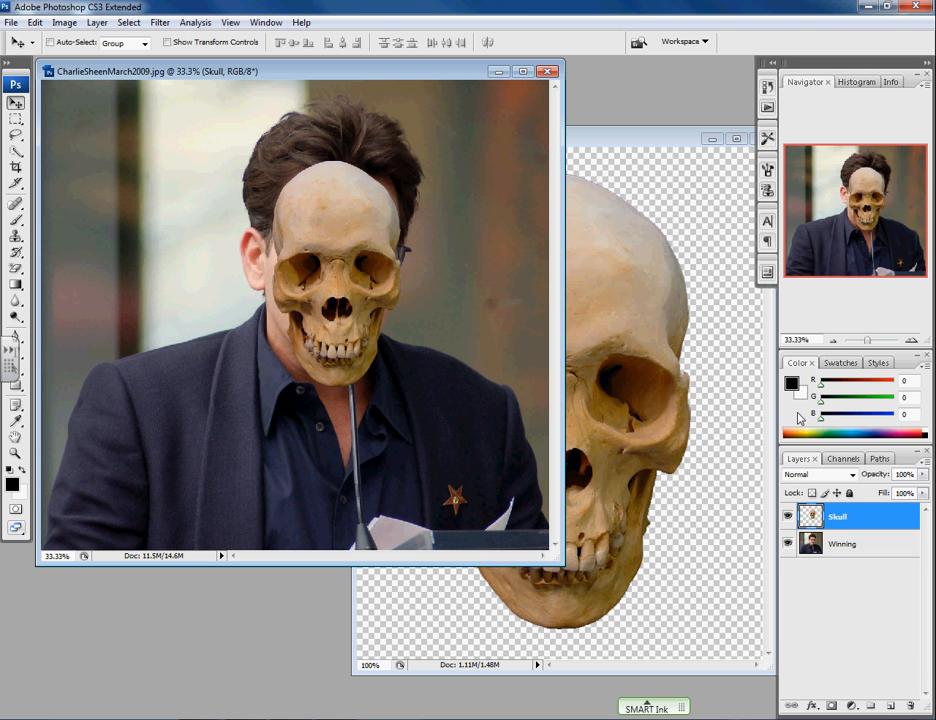
# Lower the Skull layer's opacity to 61% so the man's face shows through for alignment
pyautogui.click(922, 474)
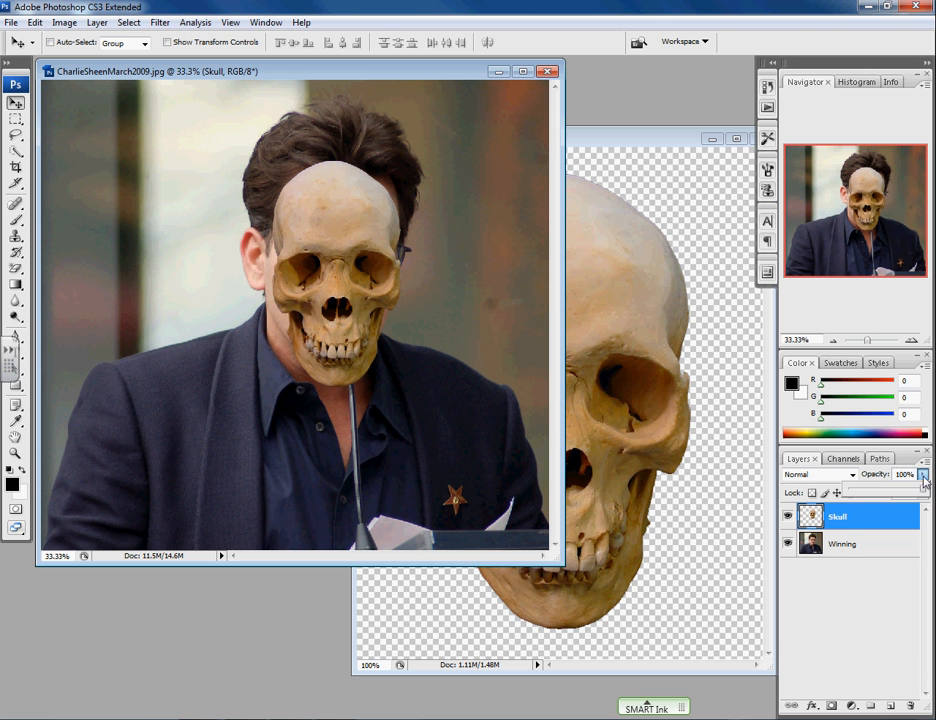
pyautogui.moveTo(925, 492); pyautogui.dragTo(893, 493)
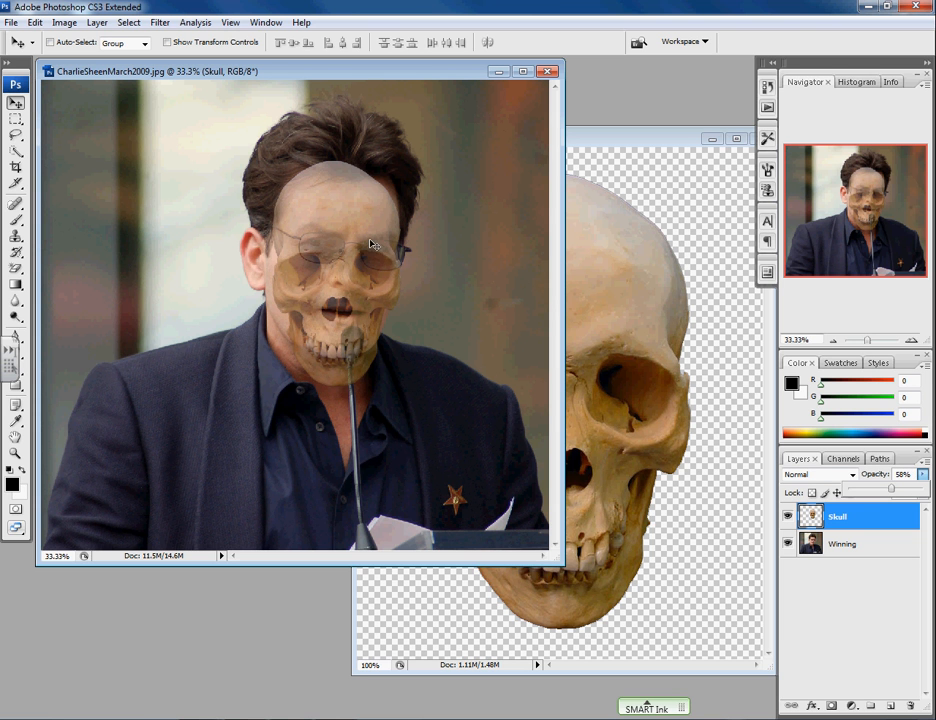
pyautogui.moveTo(894, 493); pyautogui.dragTo(895, 494)
pyautogui.click(353, 230)
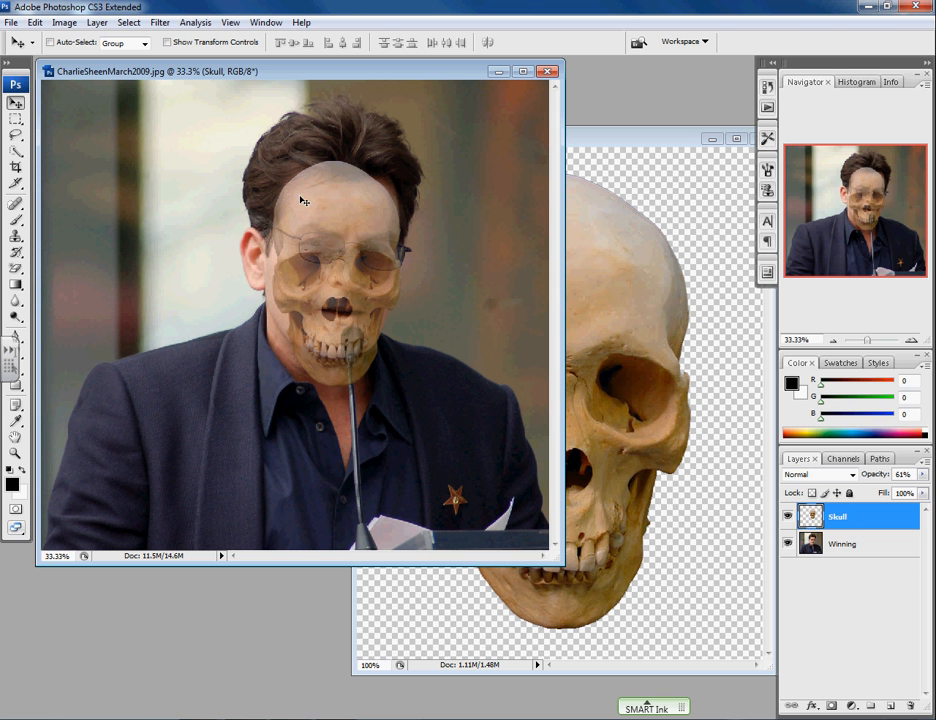
# Free Transform the skull to match the face, rotating it 2.2°, scaling it to 94.4% width and 94.7% height, and lining up the eye sockets
pyautogui.click(43, 22)
pyautogui.click(66, 266)
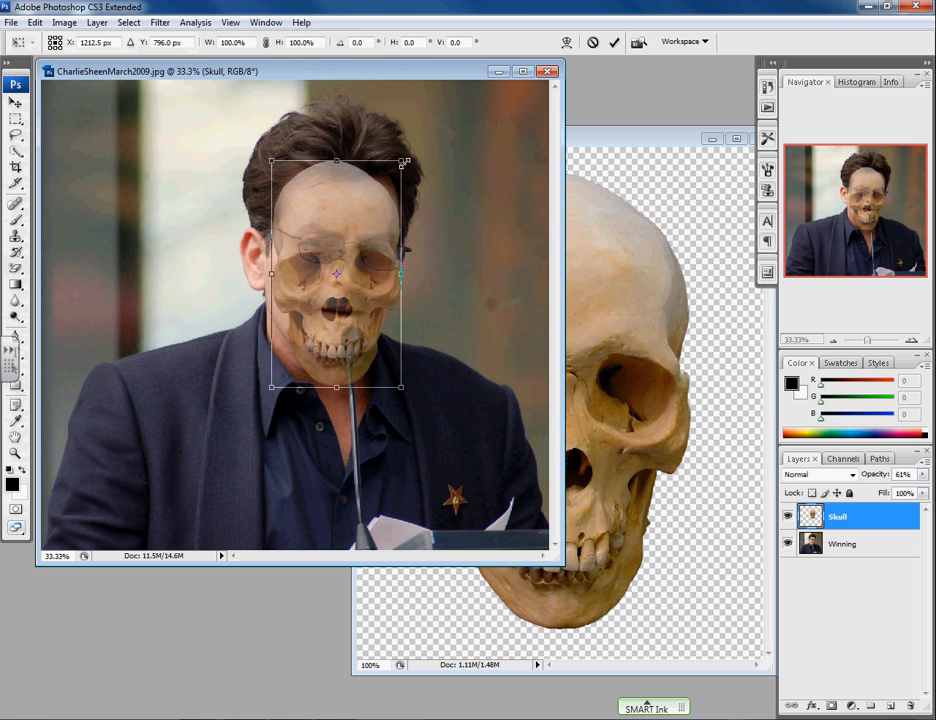
pyautogui.moveTo(334, 213); pyautogui.dragTo(346, 190)
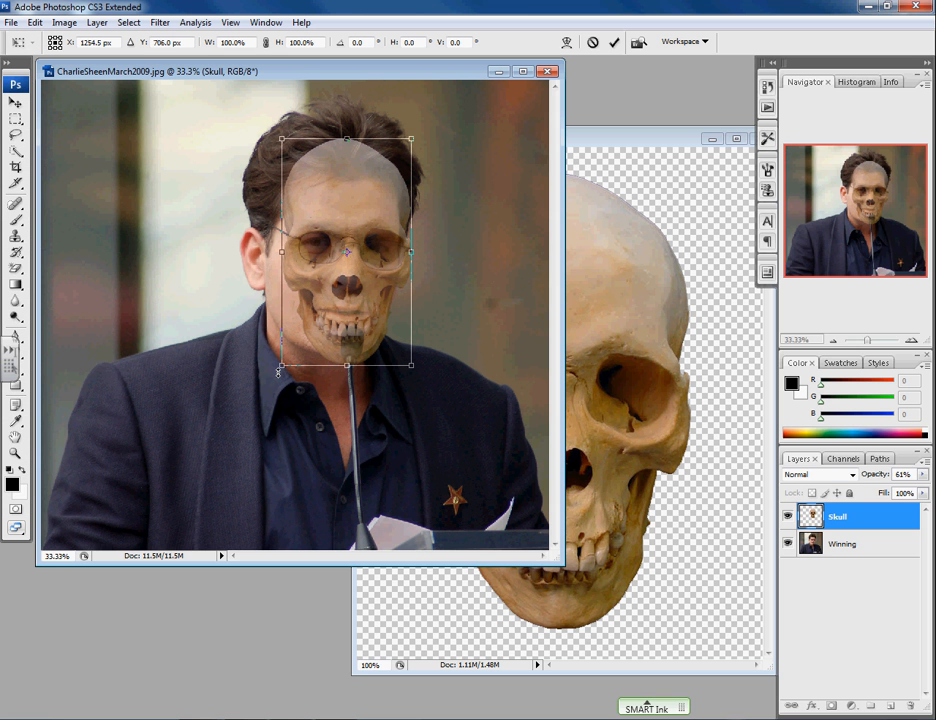
pyautogui.moveTo(274, 375); pyautogui.dragTo(269, 372)
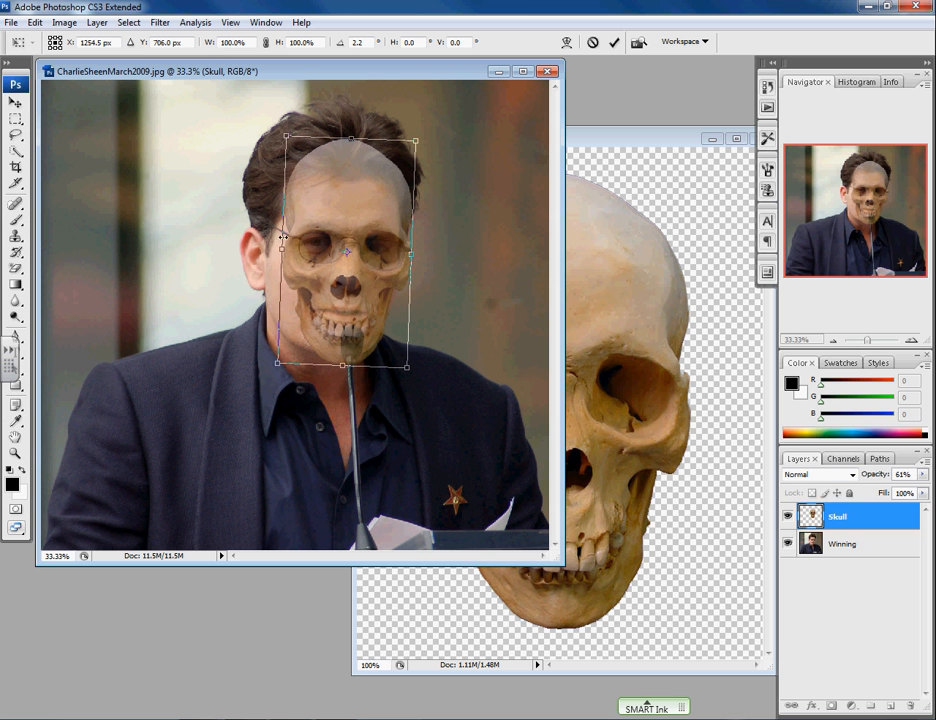
pyautogui.moveTo(281, 251)
pyautogui.mouseDown()
pyautogui.moveTo(270, 250)
pyautogui.moveTo(315, 226)
pyautogui.moveTo(303, 236)
pyautogui.moveTo(313, 240)
pyautogui.moveTo(272, 248)
pyautogui.moveTo(280, 248)
pyautogui.mouseUp()
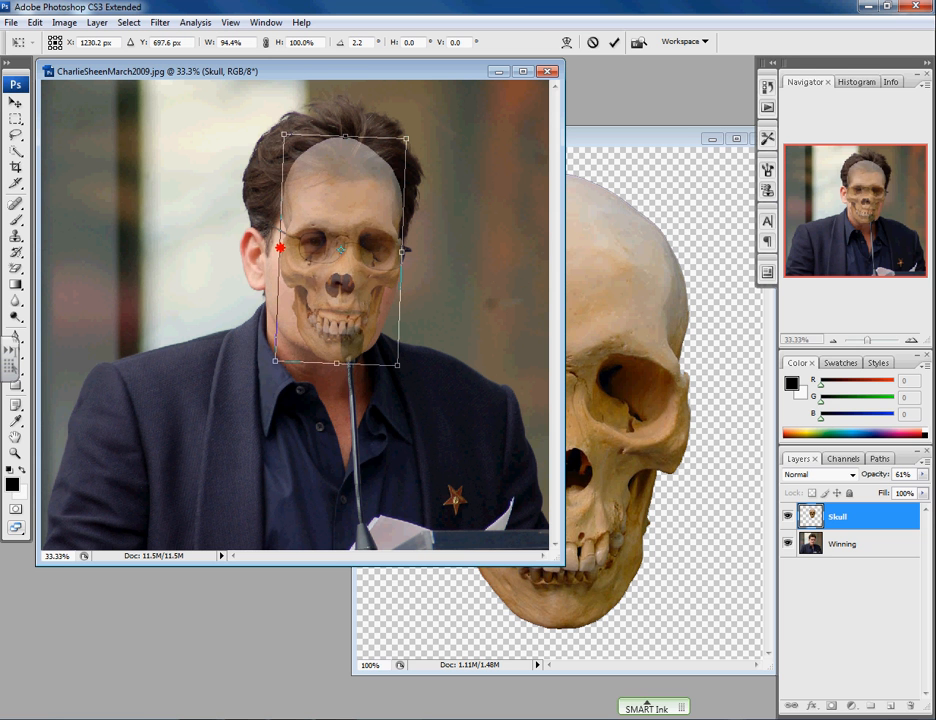
pyautogui.moveTo(338, 365)
pyautogui.mouseDown()
pyautogui.moveTo(340, 341)
pyautogui.moveTo(346, 354)
pyautogui.mouseUp()
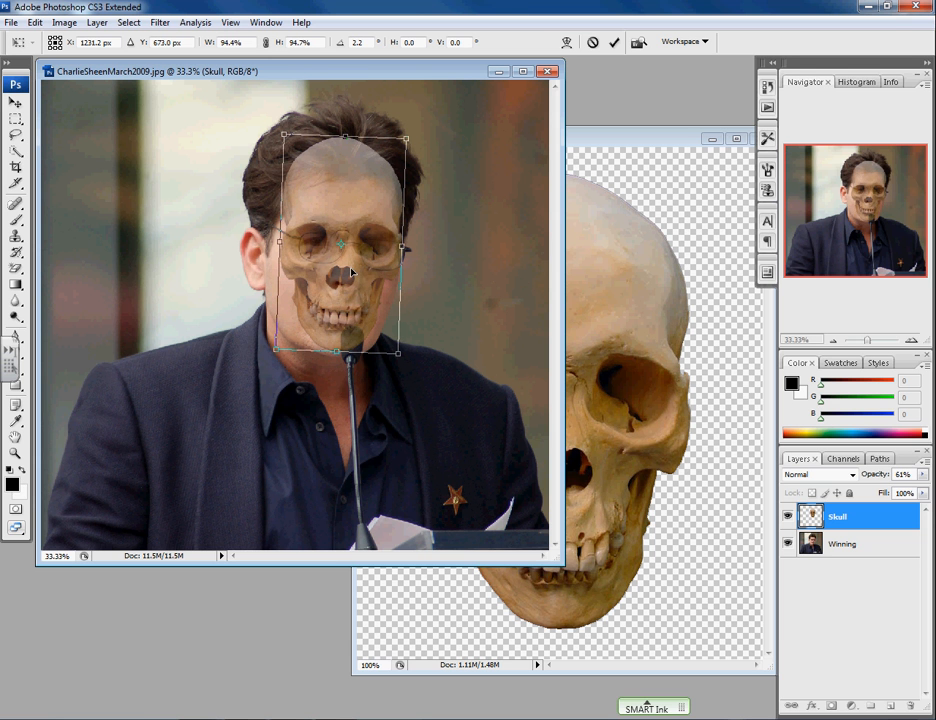
pyautogui.moveTo(366, 200)
pyautogui.mouseDown()
pyautogui.moveTo(313, 194)
pyautogui.moveTo(366, 201)
pyautogui.mouseUp()
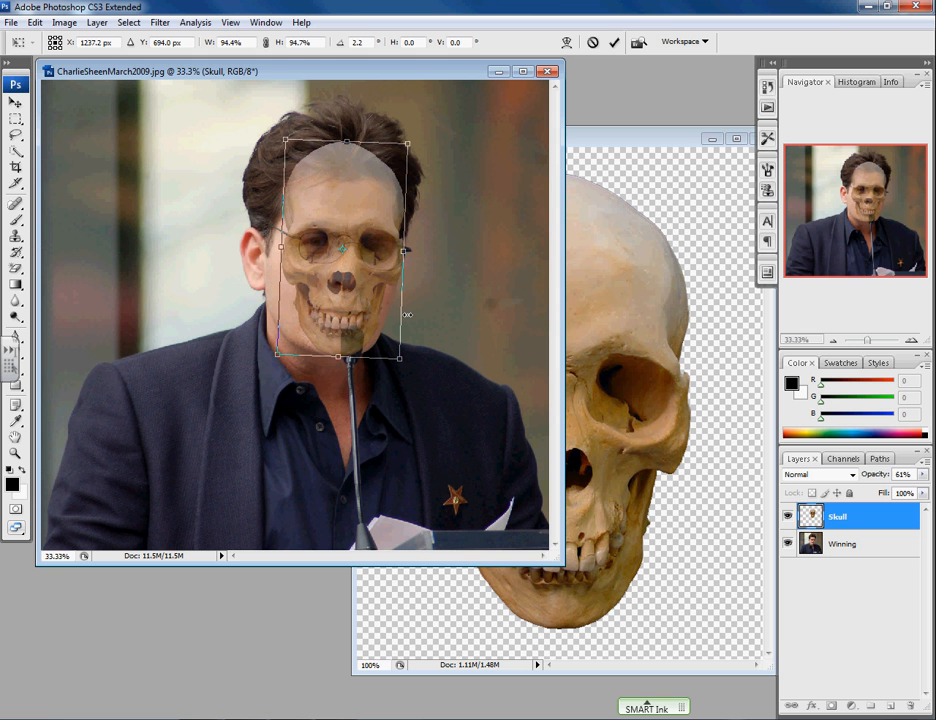
pyautogui.press('Return')
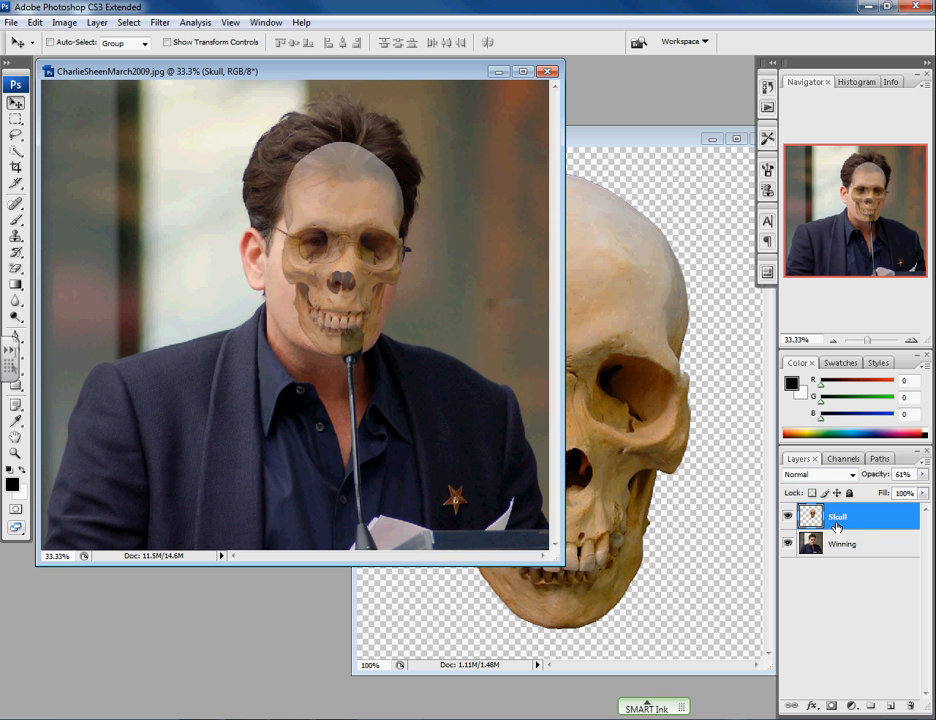
# Move the Skull layer beneath the Winning layer and hide Winning to expose the skull
pyautogui.moveTo(847, 517); pyautogui.dragTo(852, 554)
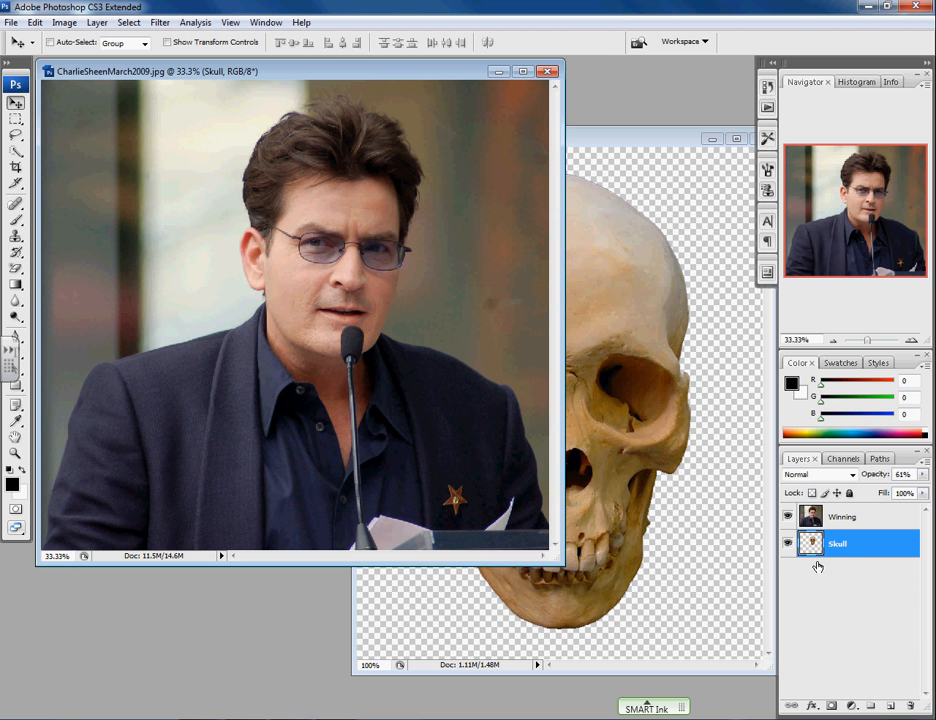
pyautogui.click(788, 517)
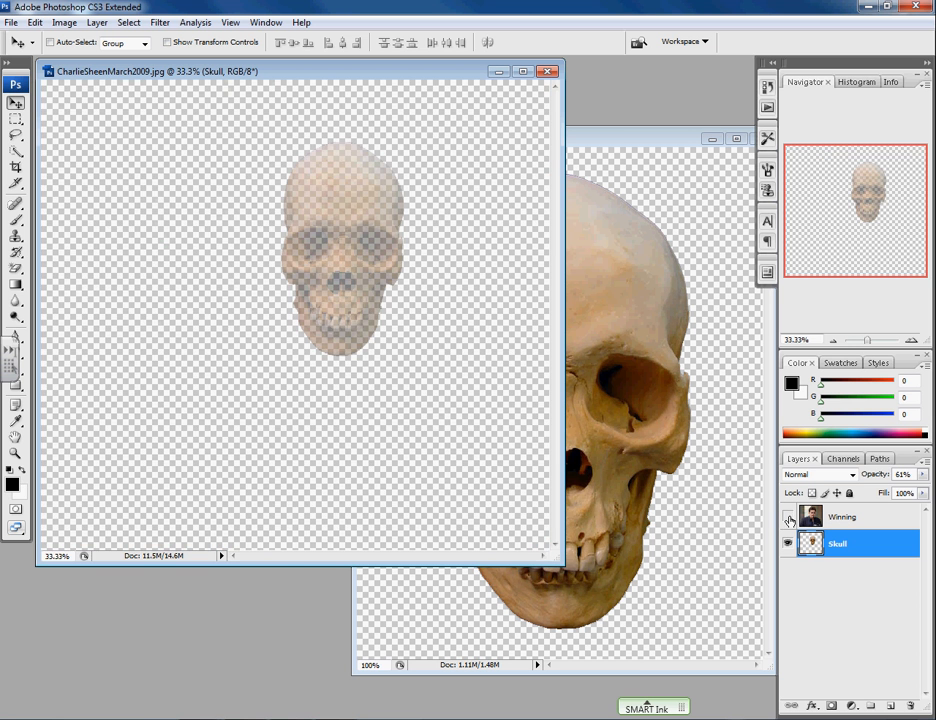
pyautogui.click(788, 517)
pyautogui.click(788, 517)
pyautogui.click(788, 517)
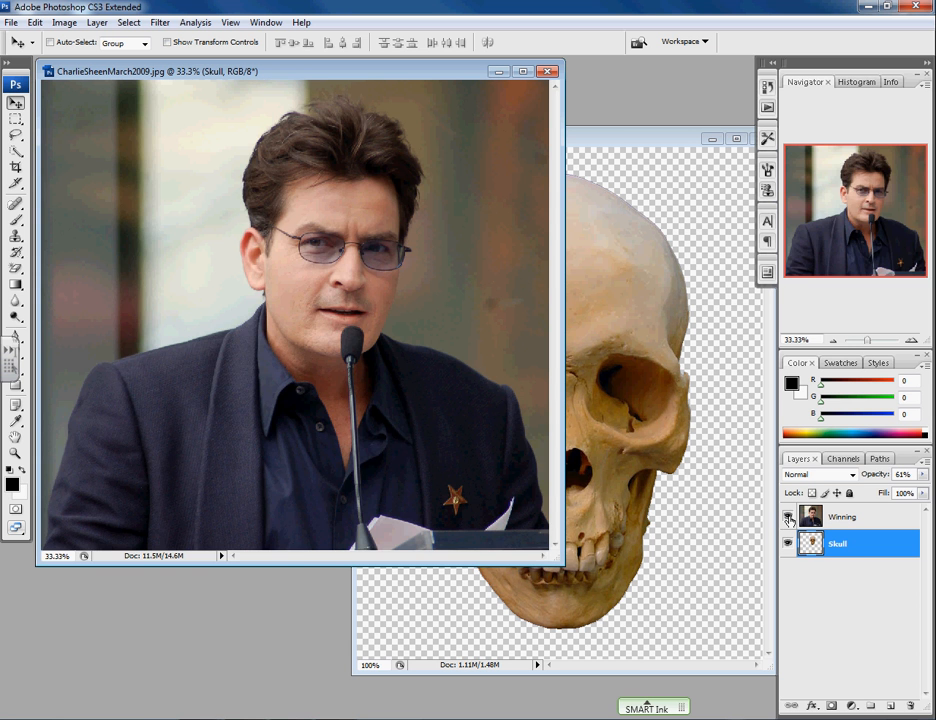
pyautogui.click(788, 517)
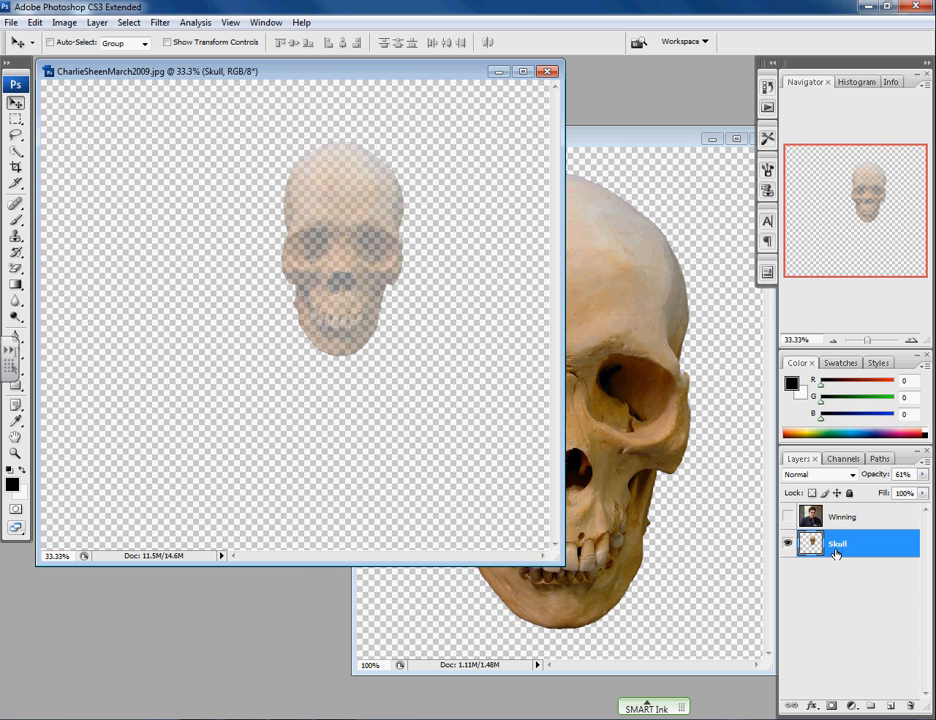
# Restore the Skull layer's opacity to 100% and make the Winning layer visible again
pyautogui.click(921, 475)
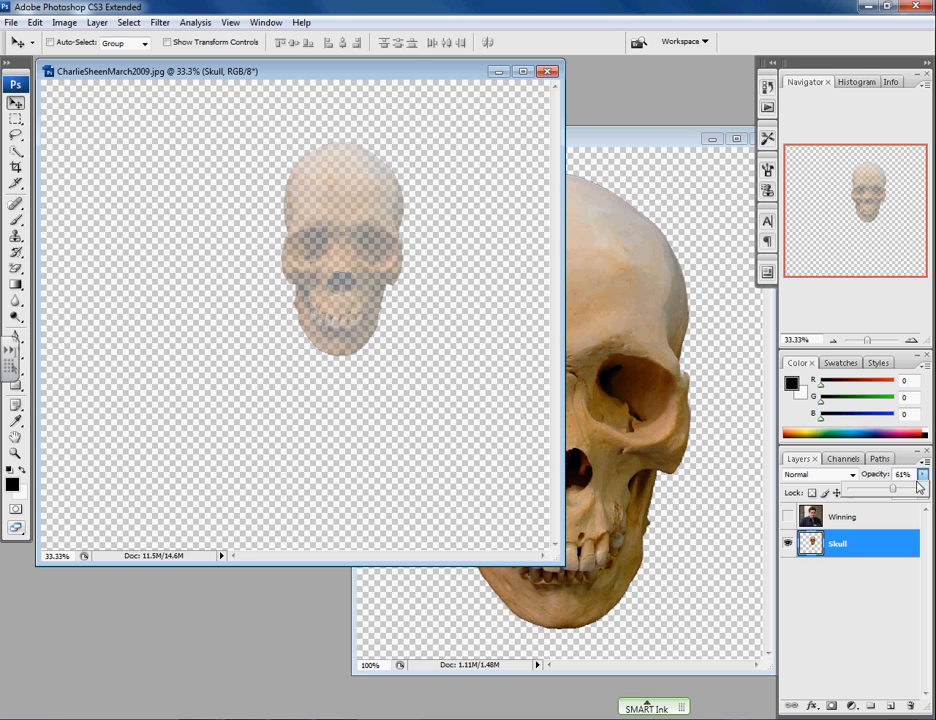
pyautogui.moveTo(896, 492); pyautogui.dragTo(921, 494)
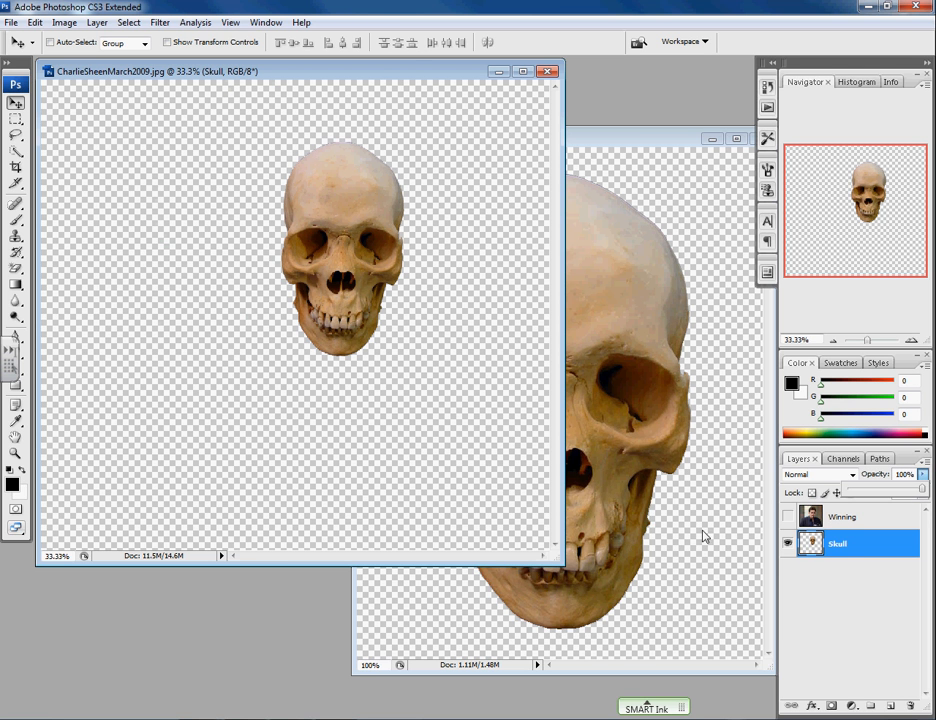
pyautogui.click(787, 517)
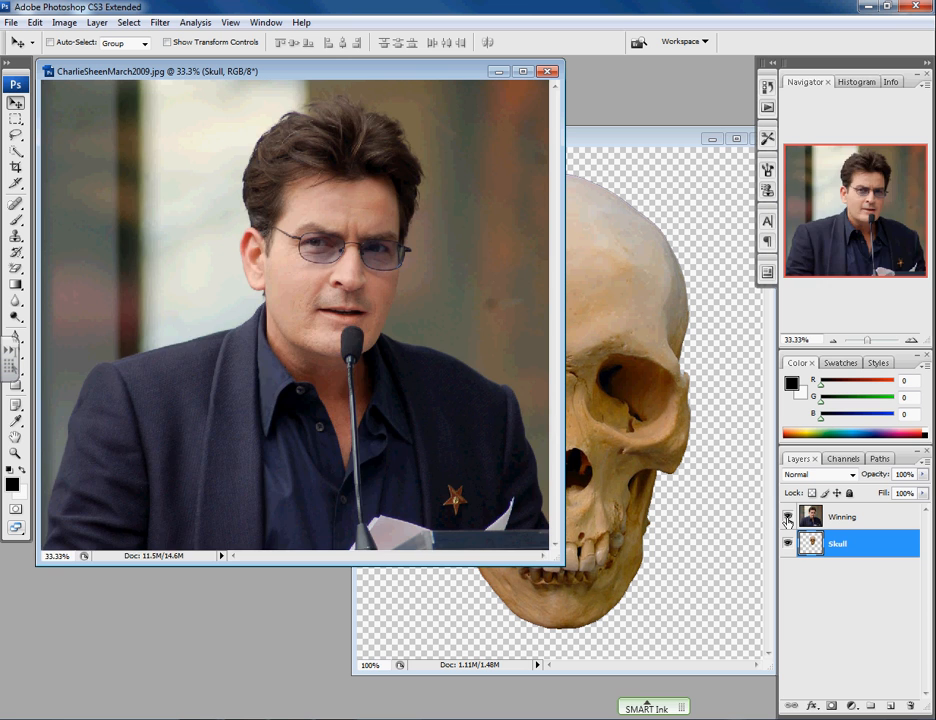
pyautogui.click(787, 517)
pyautogui.click(787, 517)
# Add a layer mask to the Winning layer and set the foreground color to black
pyautogui.click(850, 525)
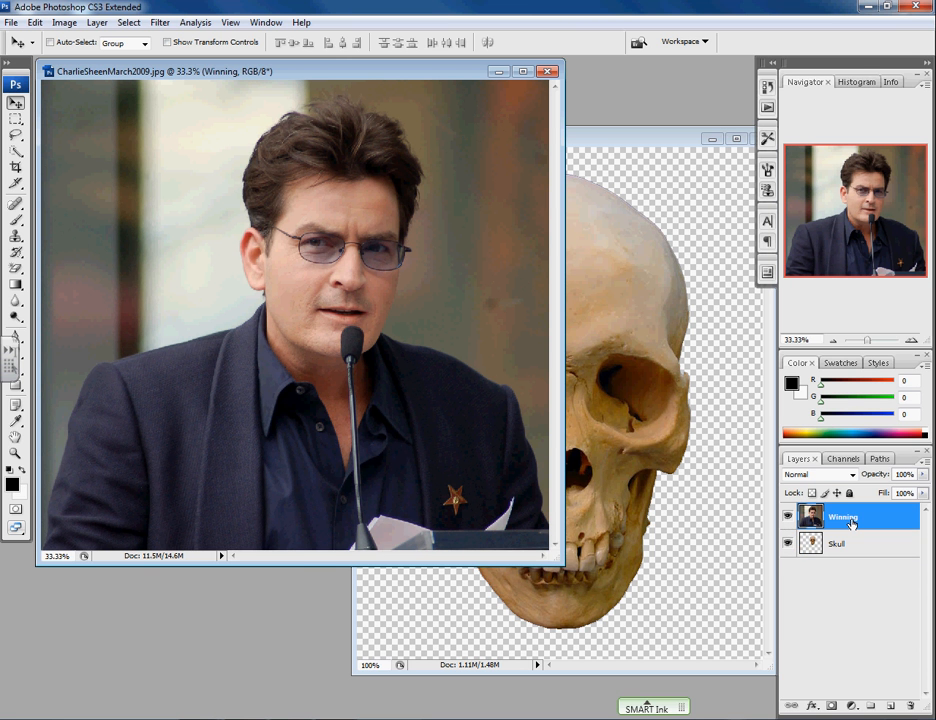
pyautogui.click(833, 708)
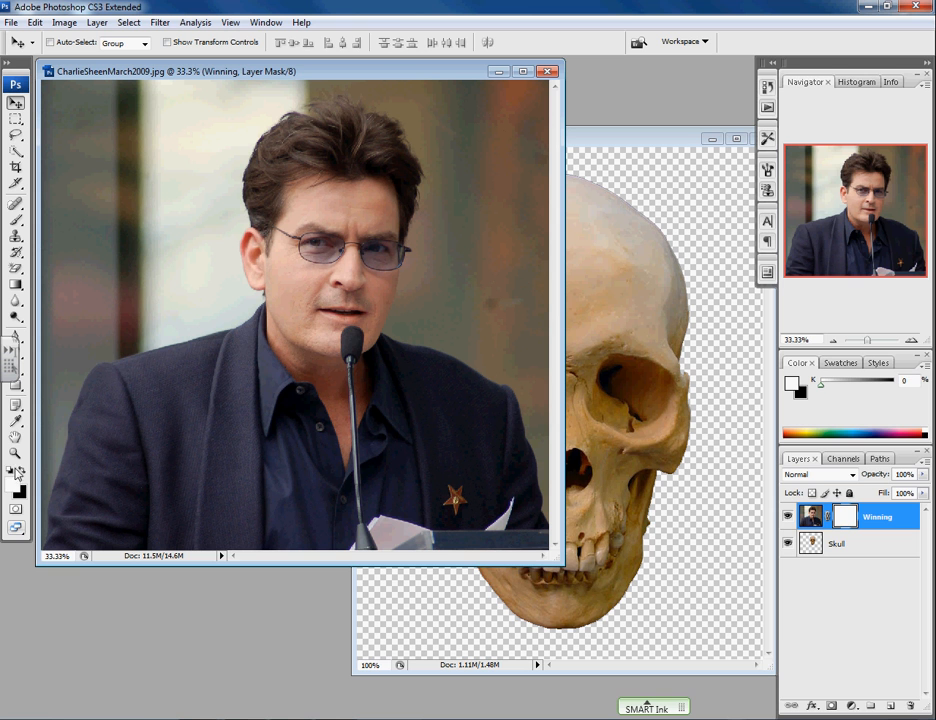
pyautogui.click(12, 470)
pyautogui.click(21, 473)
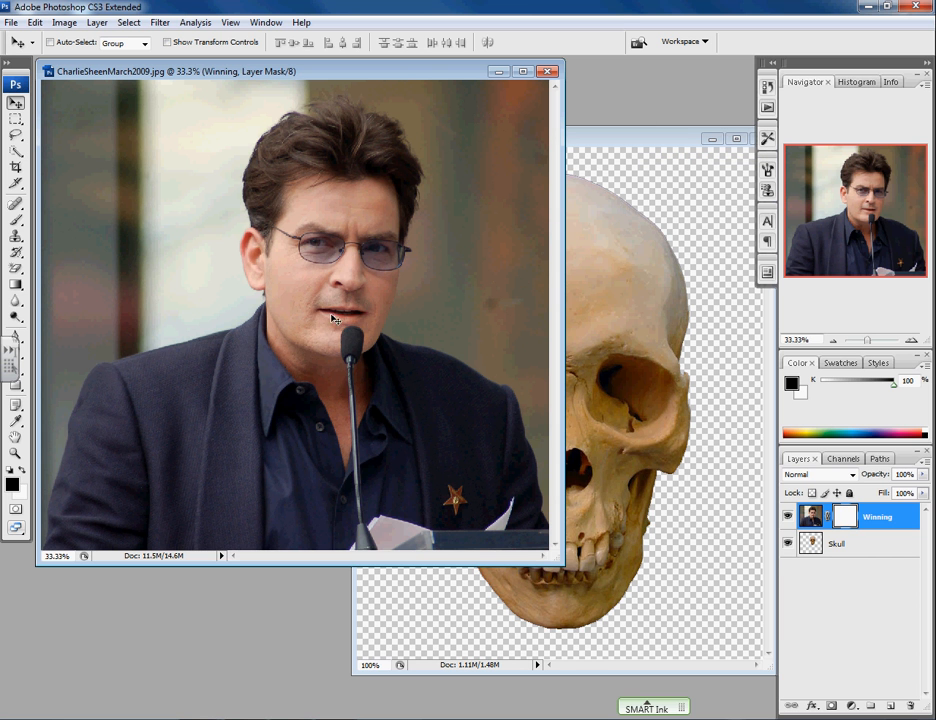
# Close the human_skull_male.jpg document
pyautogui.moveTo(652, 147); pyautogui.dragTo(600, 141)
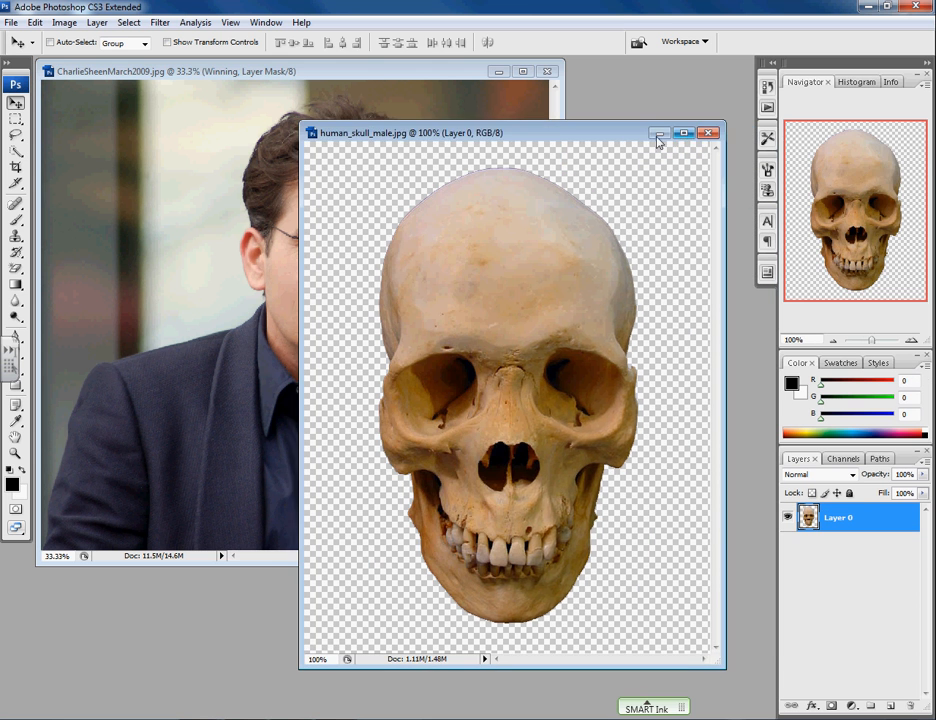
pyautogui.click(709, 133)
pyautogui.click(465, 283)
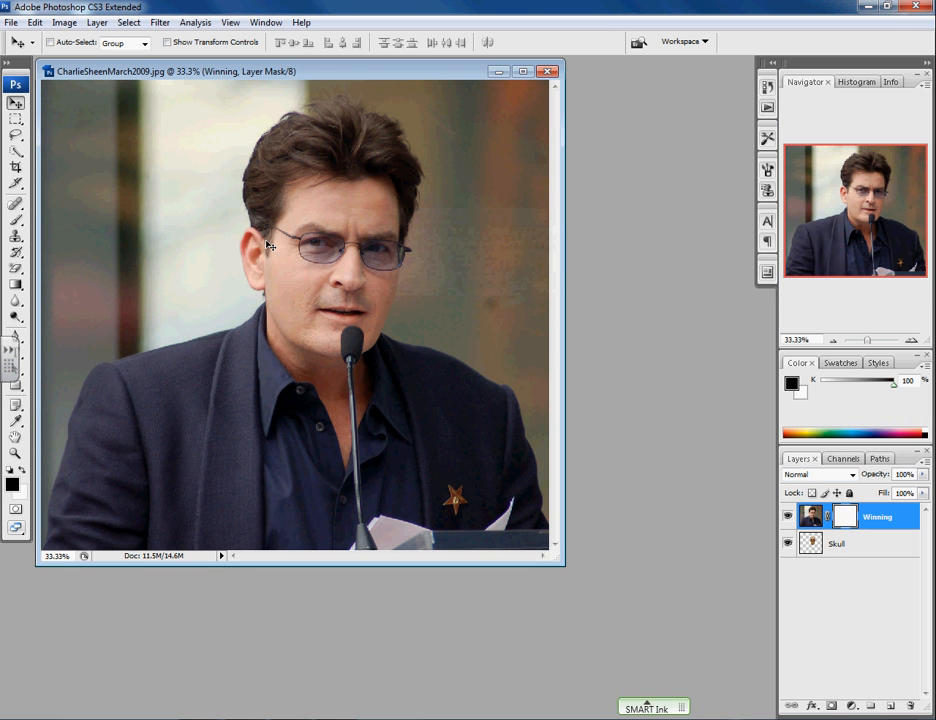
# Paint black on the Winning mask over the eyes, nose, mouth and jaw using a size 100 brush at 59% opacity
pyautogui.click(15, 221)
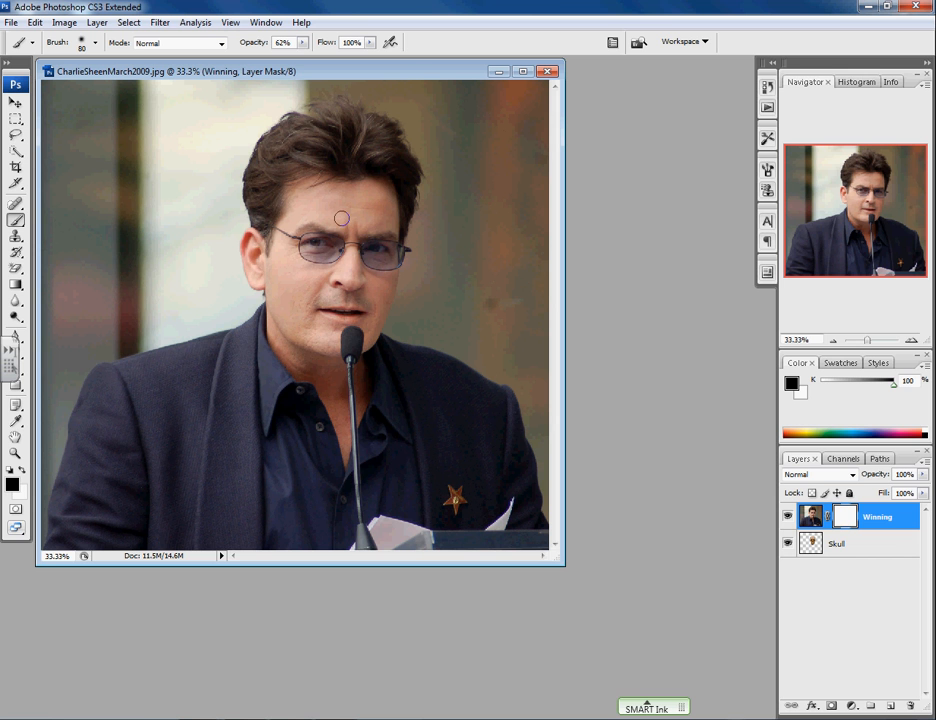
pyautogui.press('[')
pyautogui.press('[')
pyautogui.click(304, 45)
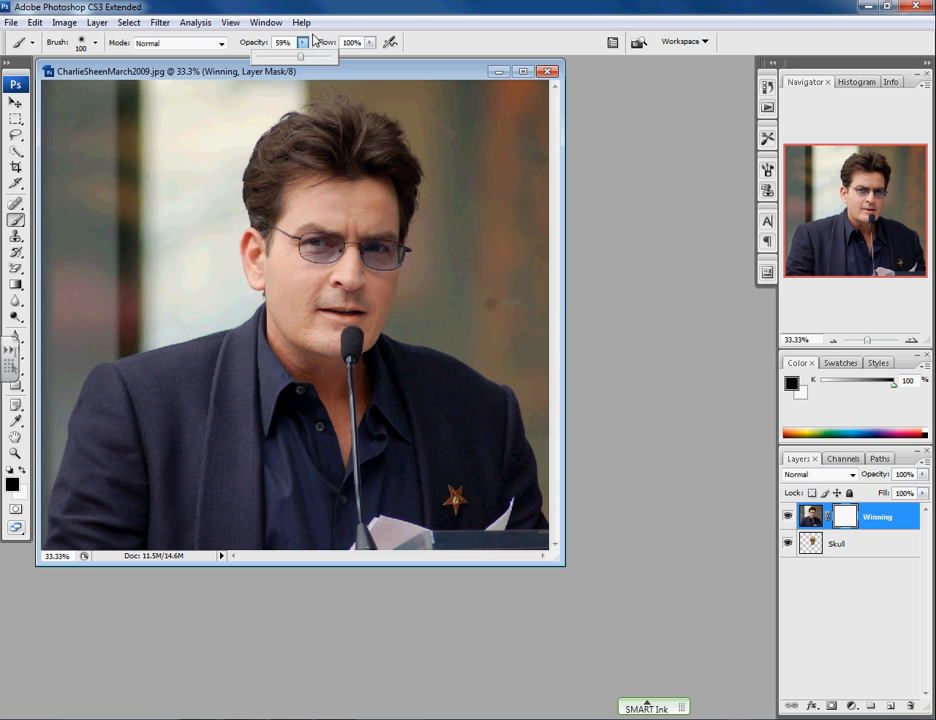
pyautogui.click(313, 35)
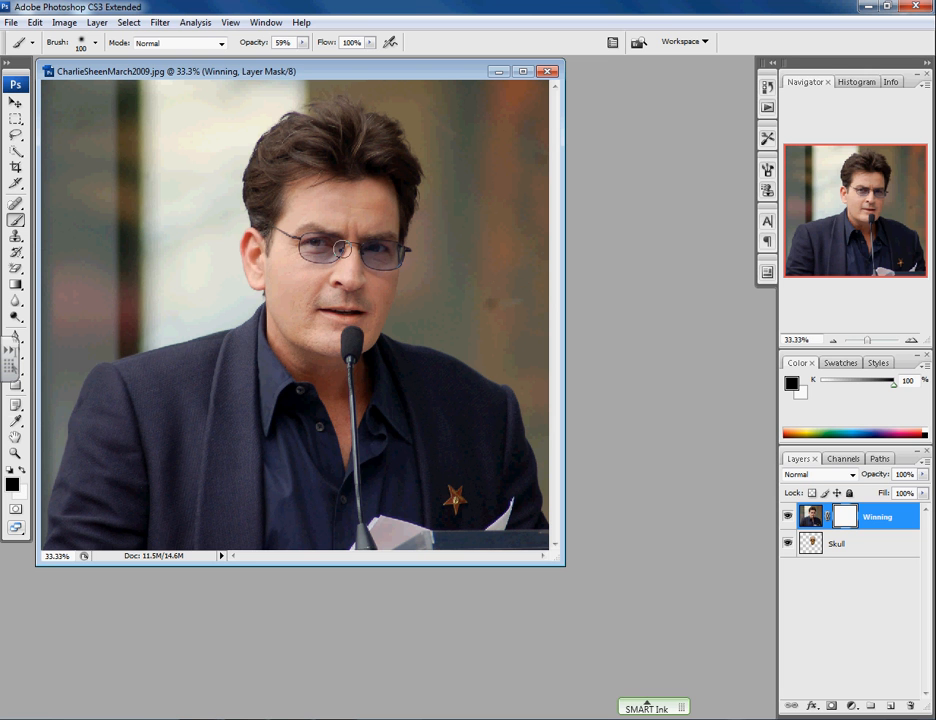
pyautogui.moveTo(312, 245)
pyautogui.mouseDown()
pyautogui.moveTo(362, 238)
pyautogui.moveTo(386, 242)
pyautogui.moveTo(389, 253)
pyautogui.moveTo(376, 261)
pyautogui.moveTo(363, 256)
pyautogui.moveTo(371, 242)
pyautogui.moveTo(385, 245)
pyautogui.moveTo(382, 271)
pyautogui.moveTo(343, 242)
pyautogui.moveTo(323, 243)
pyautogui.moveTo(395, 255)
pyautogui.moveTo(361, 263)
pyautogui.moveTo(372, 238)
pyautogui.moveTo(381, 269)
pyautogui.moveTo(363, 267)
pyautogui.moveTo(372, 234)
pyautogui.moveTo(318, 230)
pyautogui.moveTo(341, 221)
pyautogui.moveTo(314, 242)
pyautogui.moveTo(316, 278)
pyautogui.moveTo(357, 258)
pyautogui.moveTo(344, 279)
pyautogui.moveTo(355, 282)
pyautogui.moveTo(355, 249)
pyautogui.moveTo(330, 280)
pyautogui.moveTo(359, 286)
pyautogui.moveTo(330, 293)
pyautogui.moveTo(353, 302)
pyautogui.moveTo(323, 323)
pyautogui.moveTo(363, 317)
pyautogui.moveTo(319, 284)
pyautogui.moveTo(315, 318)
pyautogui.moveTo(311, 268)
pyautogui.moveTo(312, 316)
pyautogui.moveTo(309, 252)
pyautogui.moveTo(317, 295)
pyautogui.mouseUp()
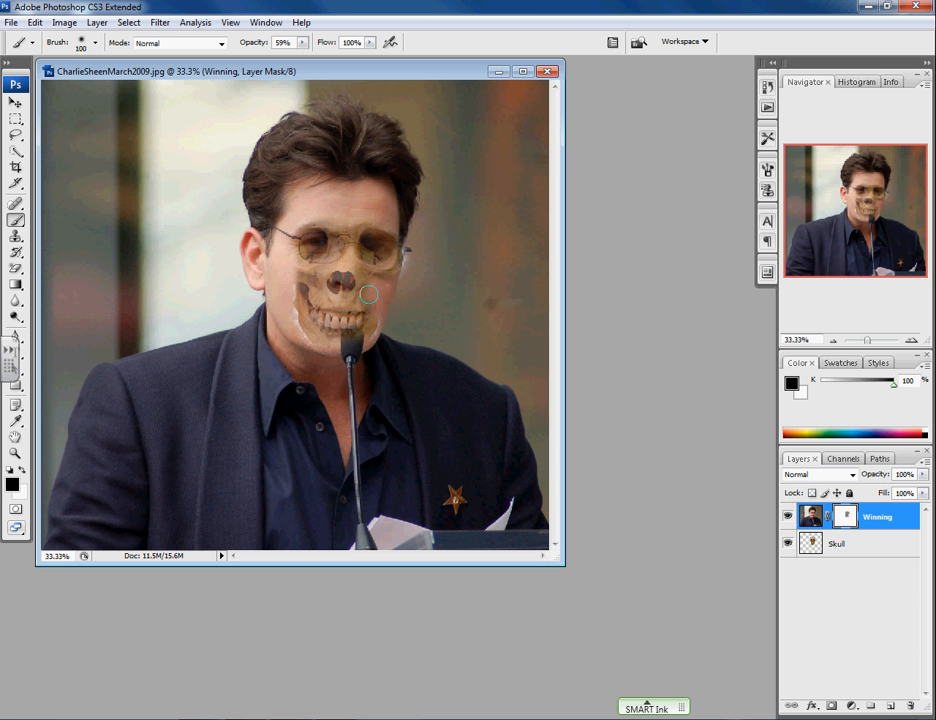
# Paint more black on the mask over the teeth and the image-left cheek to reveal the skull there more strongly
pyautogui.hotkey('ctrl', '+')
pyautogui.hotkey('ctrl', '+')
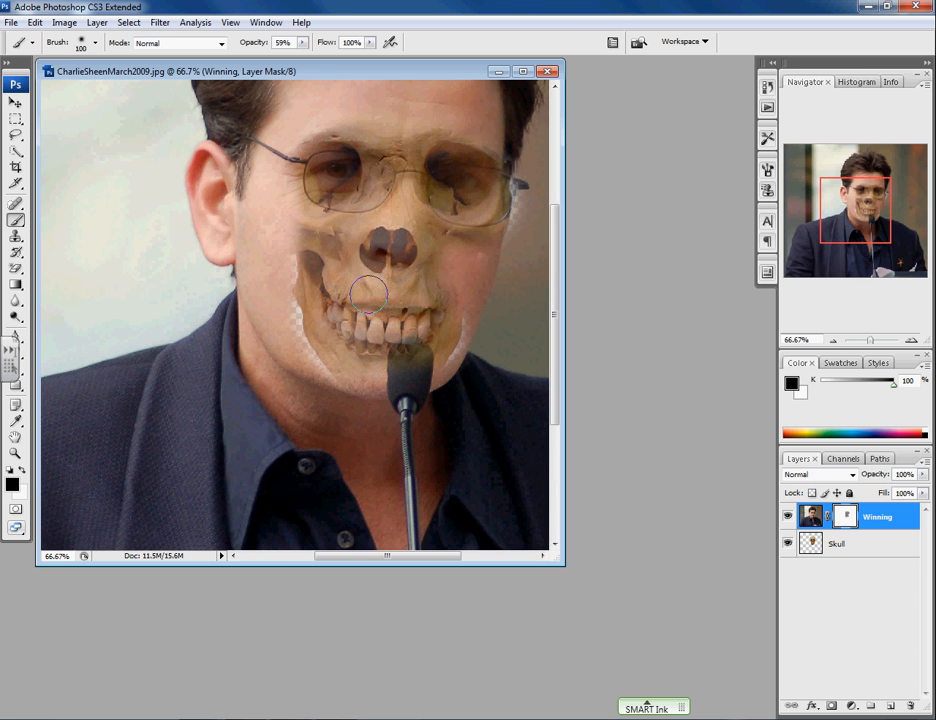
pyautogui.press('space')
pyautogui.moveTo(383, 219); pyautogui.dragTo(329, 274)
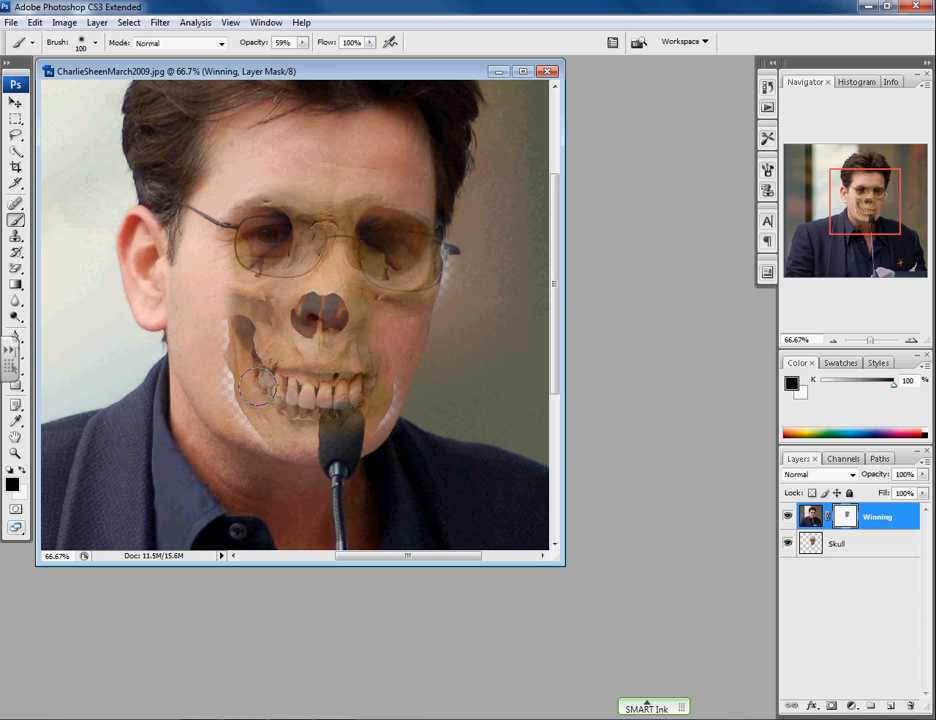
pyautogui.moveTo(248, 358)
pyautogui.mouseDown()
pyautogui.moveTo(266, 362)
pyautogui.moveTo(249, 295)
pyautogui.moveTo(258, 330)
pyautogui.mouseUp()
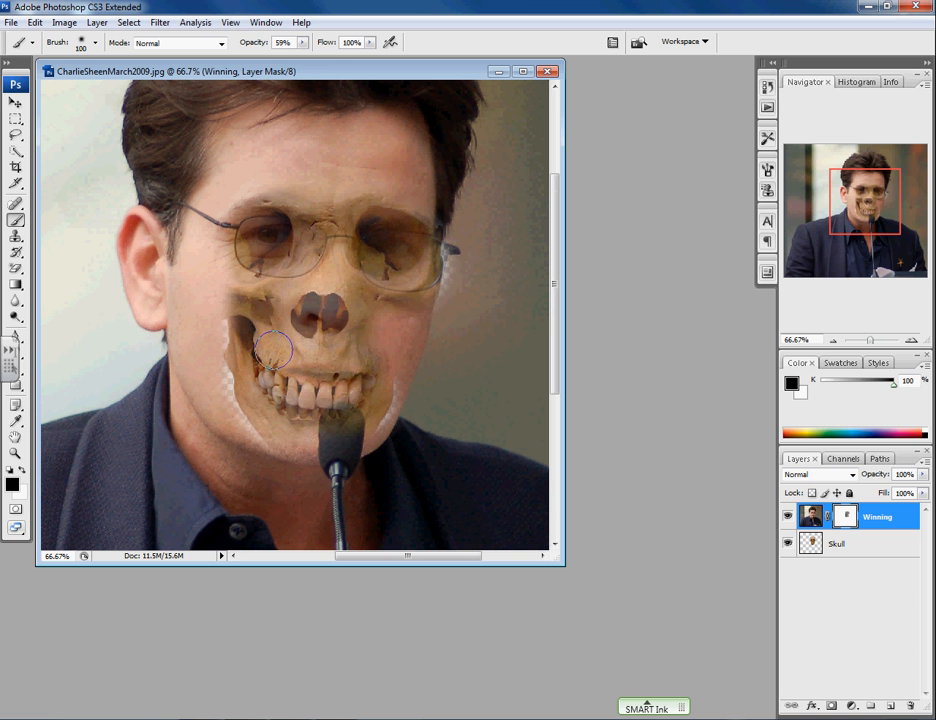
pyautogui.moveTo(266, 305)
pyautogui.mouseDown()
pyautogui.moveTo(265, 276)
pyautogui.moveTo(278, 326)
pyautogui.moveTo(280, 256)
pyautogui.moveTo(278, 330)
pyautogui.moveTo(299, 389)
pyautogui.moveTo(255, 372)
pyautogui.moveTo(256, 340)
pyautogui.moveTo(242, 367)
pyautogui.mouseUp()
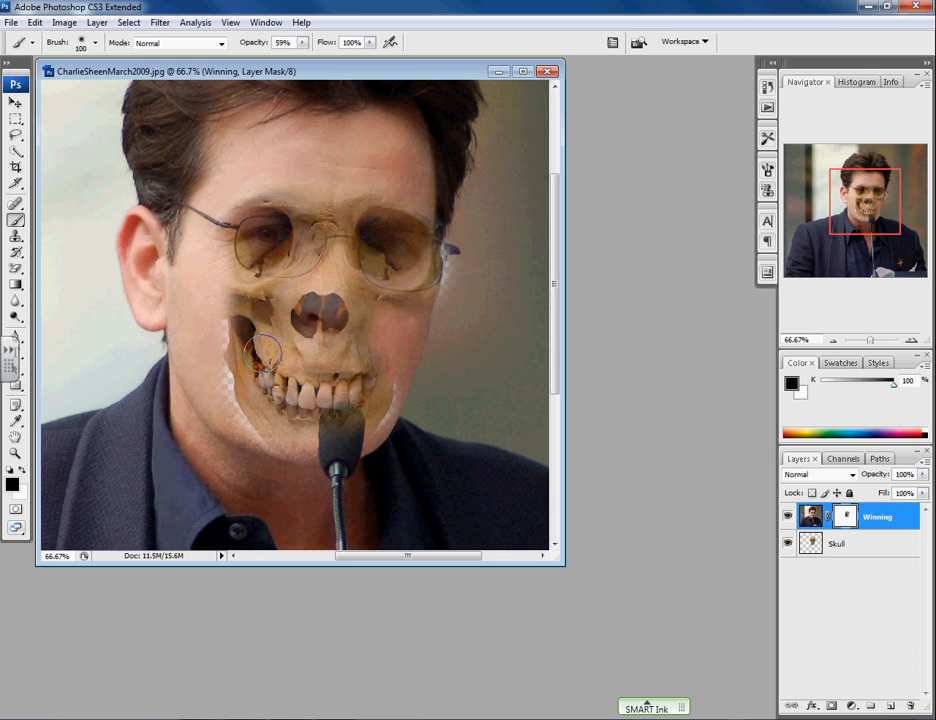
# Paint white on the mask along both jaw edges and beside the glasses to cover the transparent fringes
pyautogui.click(23, 469)
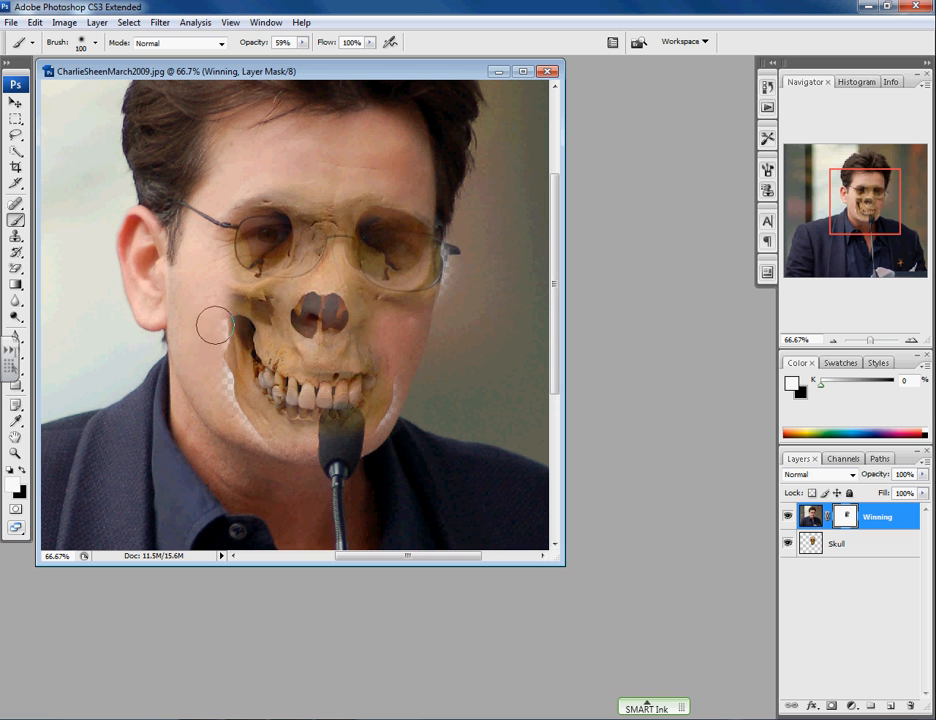
pyautogui.moveTo(213, 325)
pyautogui.mouseDown()
pyautogui.moveTo(222, 401)
pyautogui.moveTo(244, 440)
pyautogui.moveTo(209, 322)
pyautogui.moveTo(244, 432)
pyautogui.moveTo(216, 378)
pyautogui.moveTo(215, 324)
pyautogui.moveTo(234, 412)
pyautogui.moveTo(219, 333)
pyautogui.moveTo(219, 366)
pyautogui.moveTo(240, 422)
pyautogui.moveTo(261, 439)
pyautogui.mouseUp()
pyautogui.moveTo(395, 434)
pyautogui.mouseDown()
pyautogui.moveTo(387, 432)
pyautogui.moveTo(407, 382)
pyautogui.moveTo(380, 430)
pyautogui.moveTo(405, 380)
pyautogui.mouseUp()
pyautogui.moveTo(449, 283)
pyautogui.mouseDown()
pyautogui.moveTo(454, 229)
pyautogui.moveTo(458, 291)
pyautogui.moveTo(455, 237)
pyautogui.moveTo(444, 316)
pyautogui.moveTo(416, 331)
pyautogui.moveTo(450, 293)
pyautogui.moveTo(464, 234)
pyautogui.moveTo(455, 267)
pyautogui.mouseUp()
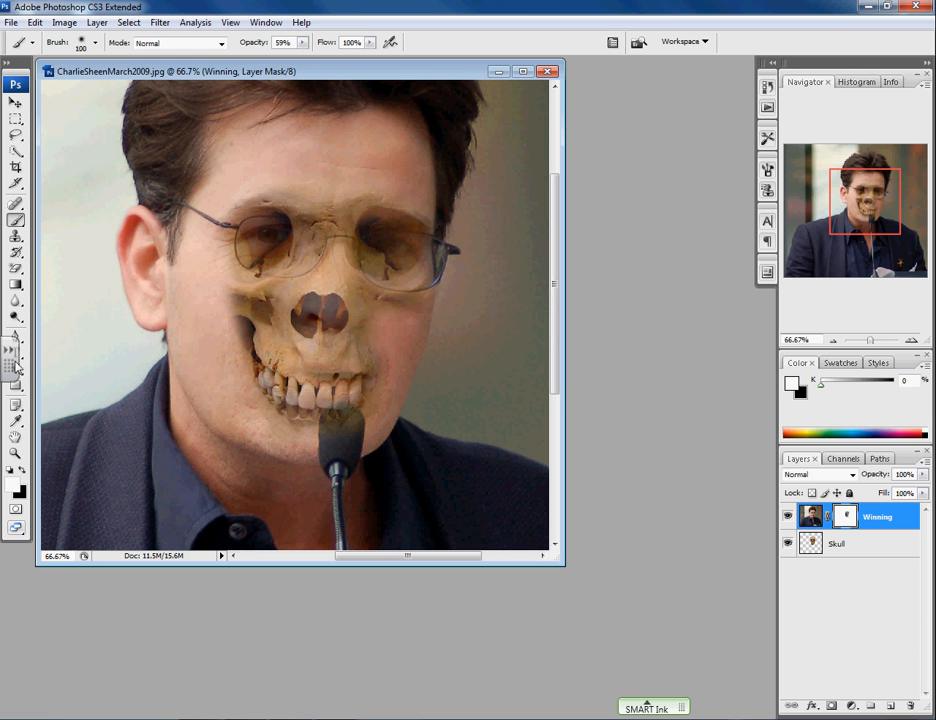
# Paint black on the mask over the image-right cheek to reveal the skull, and switch the foreground color back to white
pyautogui.click(22, 470)
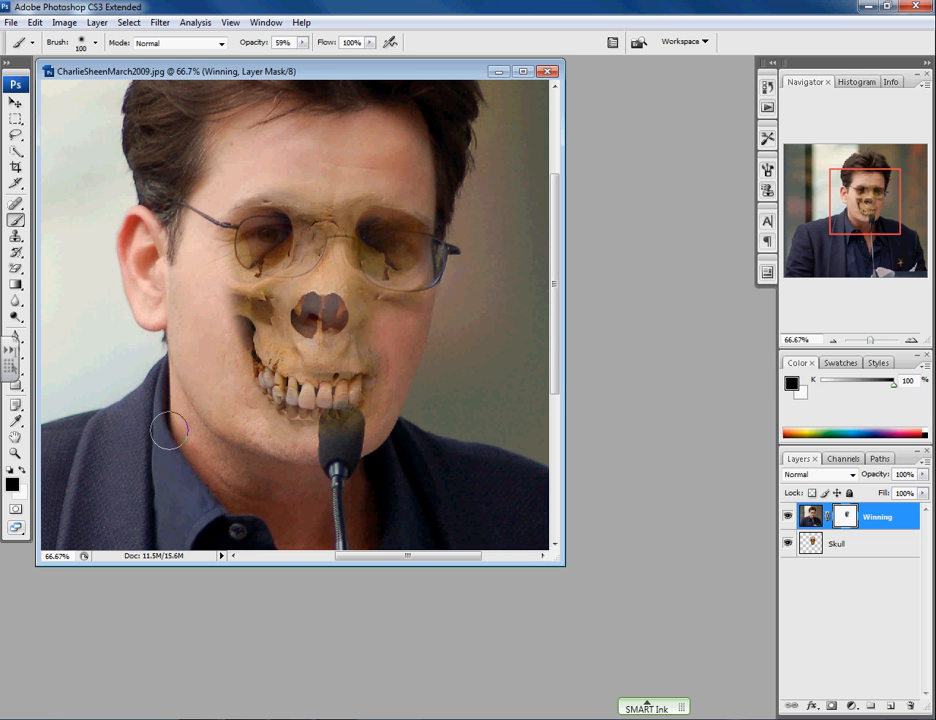
pyautogui.moveTo(375, 318)
pyautogui.mouseDown()
pyautogui.moveTo(382, 328)
pyautogui.moveTo(366, 328)
pyautogui.moveTo(372, 344)
pyautogui.moveTo(372, 324)
pyautogui.moveTo(361, 328)
pyautogui.moveTo(372, 333)
pyautogui.moveTo(362, 327)
pyautogui.mouseUp()
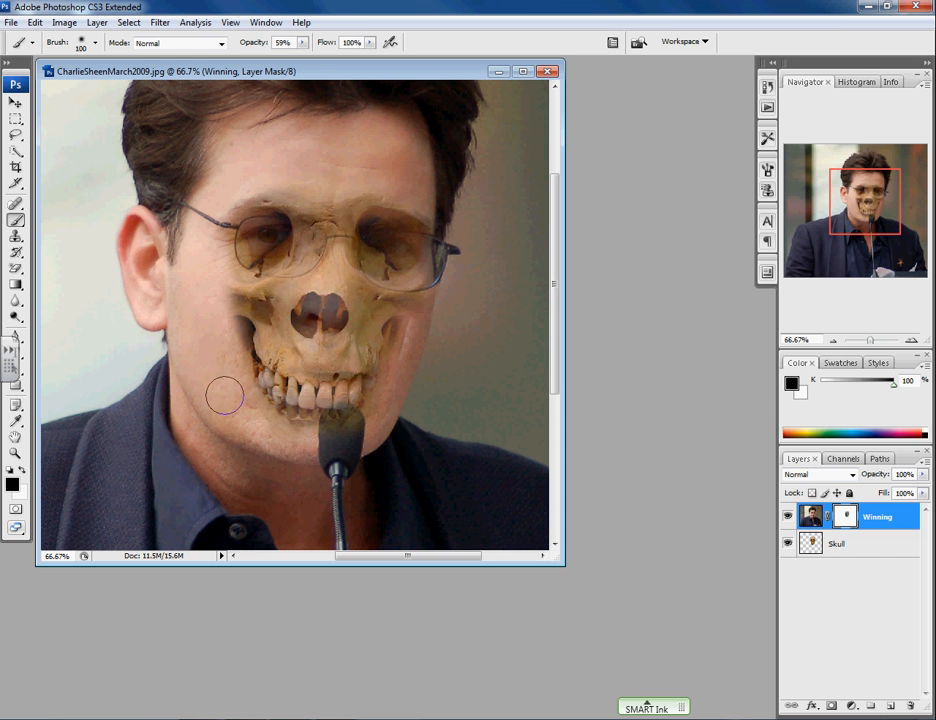
pyautogui.click(22, 469)
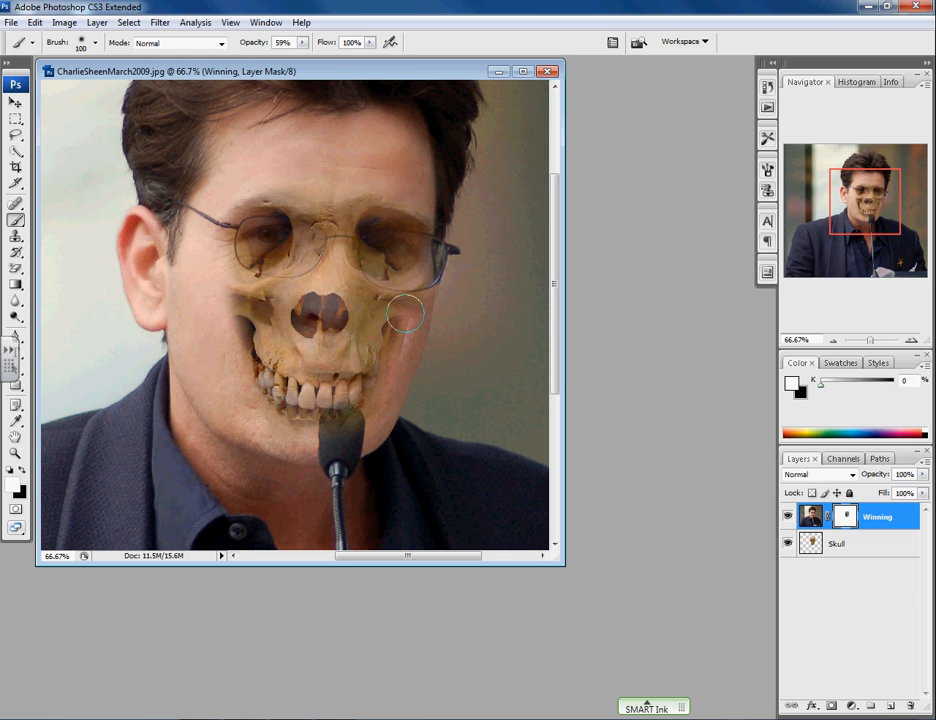
# Paint black on the mask over the image-left eye socket to reveal the skull, with white touch-ups beside the image-right cheek and image-left temple
pyautogui.moveTo(425, 330)
pyautogui.mouseDown()
pyautogui.moveTo(414, 364)
pyautogui.moveTo(424, 327)
pyautogui.moveTo(415, 366)
pyautogui.moveTo(424, 335)
pyautogui.mouseUp()
pyautogui.click(20, 474)
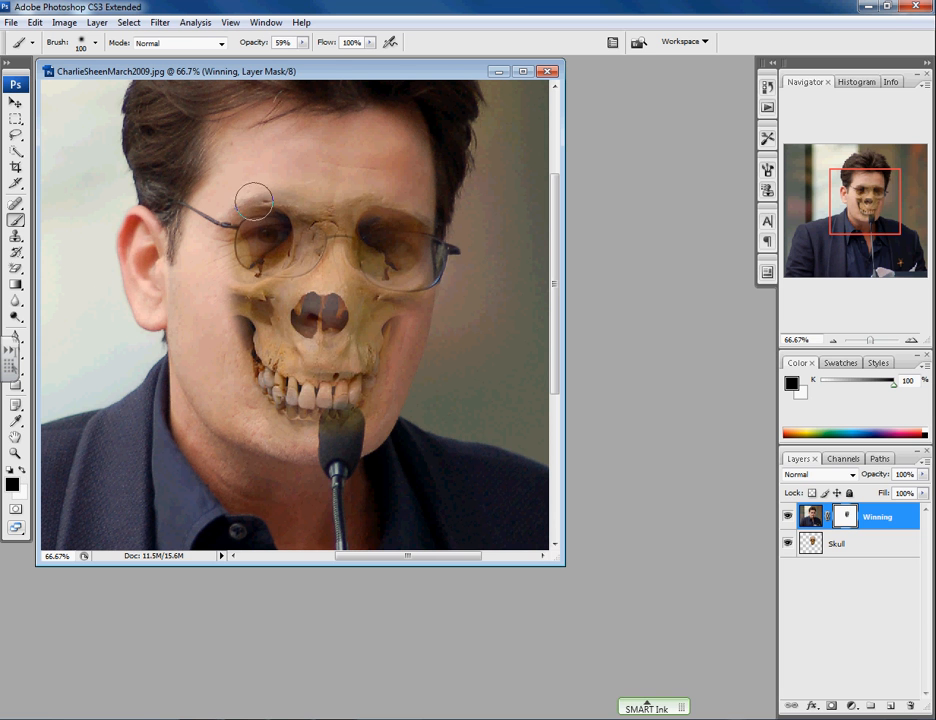
pyautogui.moveTo(263, 203)
pyautogui.mouseDown()
pyautogui.moveTo(332, 200)
pyautogui.moveTo(296, 191)
pyautogui.moveTo(243, 209)
pyautogui.moveTo(246, 224)
pyautogui.moveTo(271, 194)
pyautogui.moveTo(312, 195)
pyautogui.moveTo(305, 228)
pyautogui.moveTo(319, 222)
pyautogui.moveTo(287, 237)
pyautogui.moveTo(272, 235)
pyautogui.moveTo(277, 227)
pyautogui.moveTo(258, 258)
pyautogui.moveTo(265, 230)
pyautogui.moveTo(277, 244)
pyautogui.moveTo(271, 257)
pyautogui.moveTo(255, 229)
pyautogui.moveTo(251, 265)
pyautogui.moveTo(246, 220)
pyautogui.moveTo(256, 214)
pyautogui.moveTo(287, 262)
pyautogui.moveTo(251, 236)
pyautogui.moveTo(244, 264)
pyautogui.moveTo(255, 281)
pyautogui.moveTo(231, 260)
pyautogui.moveTo(235, 223)
pyautogui.moveTo(244, 261)
pyautogui.moveTo(277, 236)
pyautogui.moveTo(283, 202)
pyautogui.moveTo(292, 272)
pyautogui.mouseUp()
pyautogui.click(22, 470)
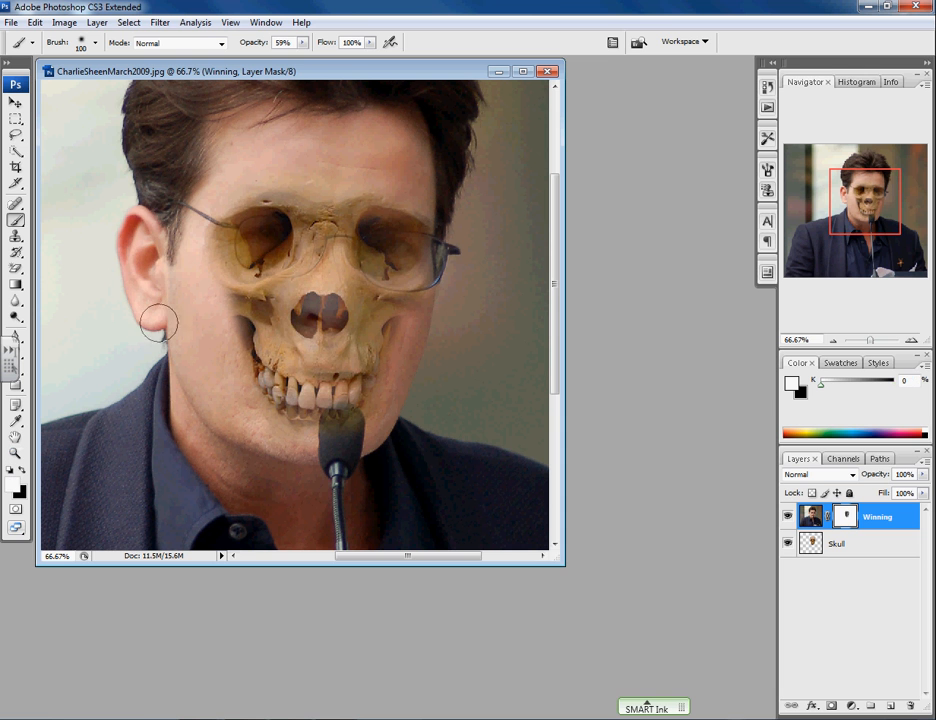
pyautogui.click(194, 234)
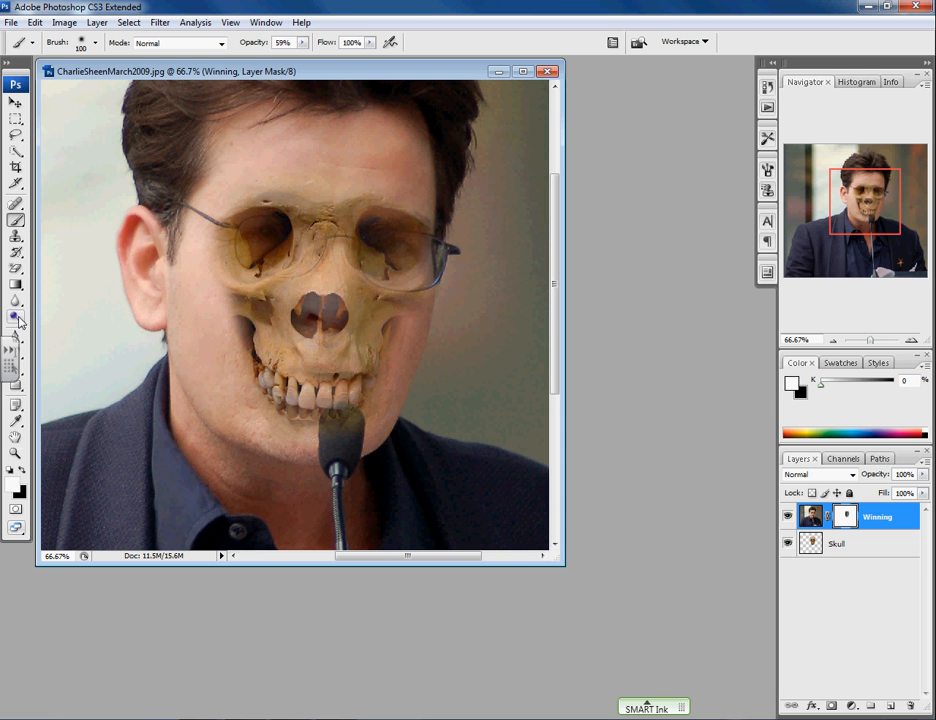
# Dodge the mask's midtones at 50% exposure with a size 65 brush around the skull's brow, chin and cheek edges
pyautogui.click(16, 318)
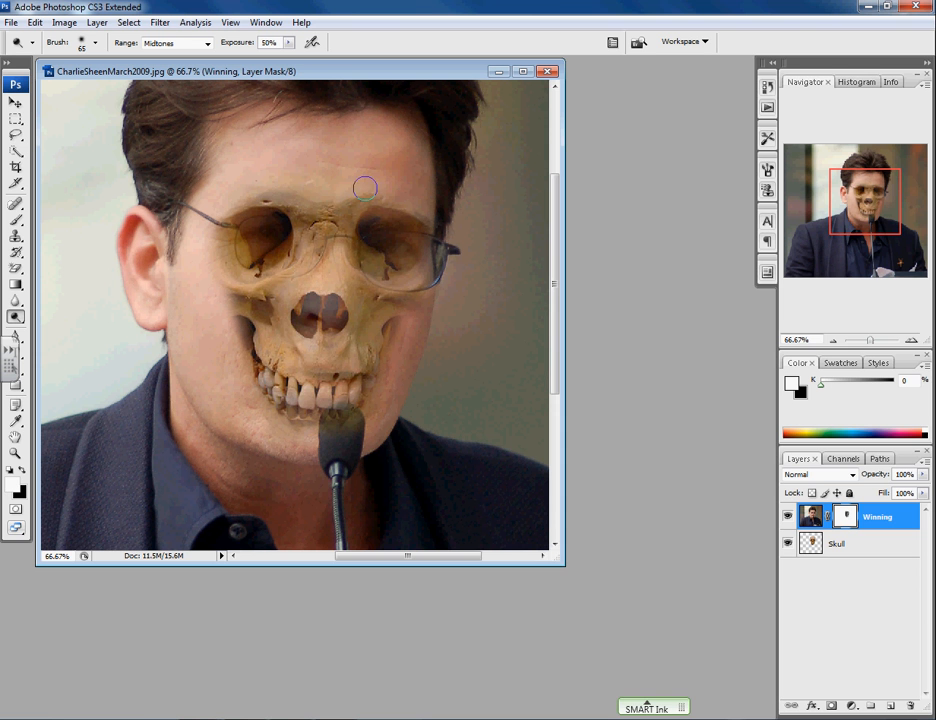
pyautogui.moveTo(364, 187)
pyautogui.mouseDown()
pyautogui.moveTo(250, 182)
pyautogui.moveTo(272, 180)
pyautogui.moveTo(246, 195)
pyautogui.moveTo(390, 189)
pyautogui.moveTo(418, 204)
pyautogui.mouseUp()
pyautogui.moveTo(268, 423); pyautogui.dragTo(288, 432)
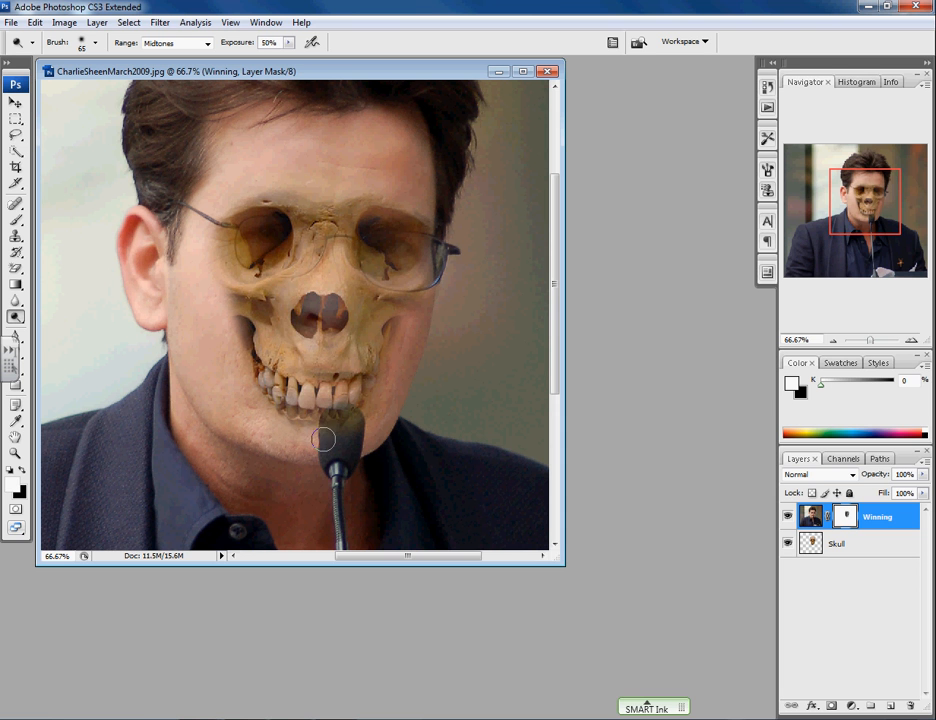
pyautogui.moveTo(366, 412)
pyautogui.mouseDown()
pyautogui.moveTo(421, 307)
pyautogui.moveTo(406, 335)
pyautogui.moveTo(417, 306)
pyautogui.moveTo(230, 296)
pyautogui.moveTo(210, 234)
pyautogui.moveTo(220, 210)
pyautogui.moveTo(254, 190)
pyautogui.moveTo(381, 194)
pyautogui.moveTo(432, 212)
pyautogui.moveTo(313, 187)
pyautogui.moveTo(262, 186)
pyautogui.moveTo(331, 189)
pyautogui.moveTo(215, 208)
pyautogui.mouseUp()
pyautogui.moveTo(412, 340)
pyautogui.mouseDown()
pyautogui.moveTo(413, 305)
pyautogui.moveTo(439, 292)
pyautogui.mouseUp()
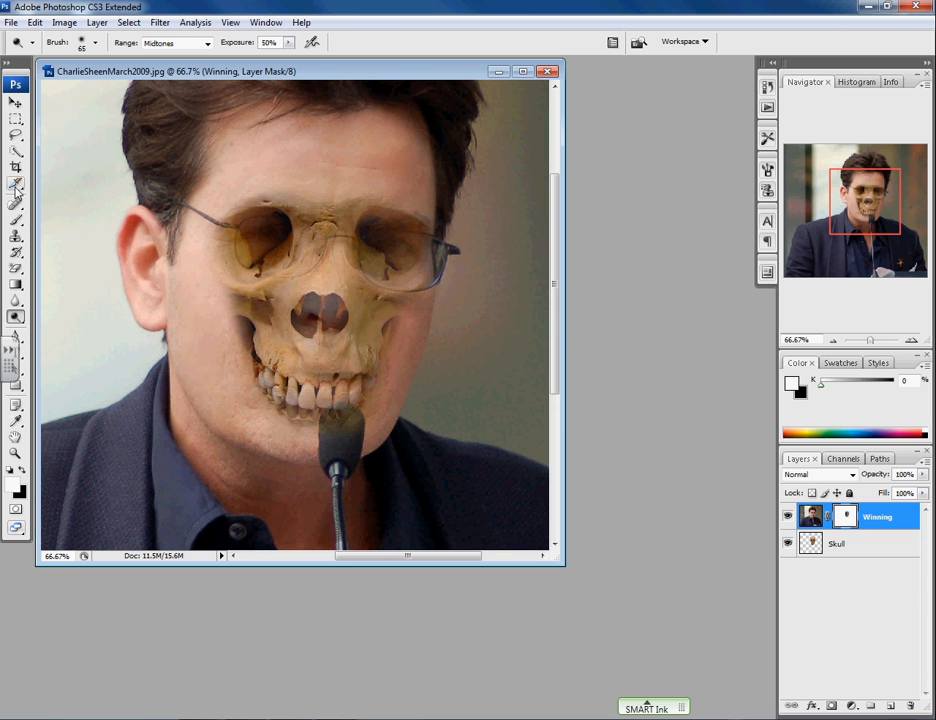
# Paint white on the mask over the microphone to restore it in front of the skull, and fit the whole image on screen
pyautogui.click(15, 222)
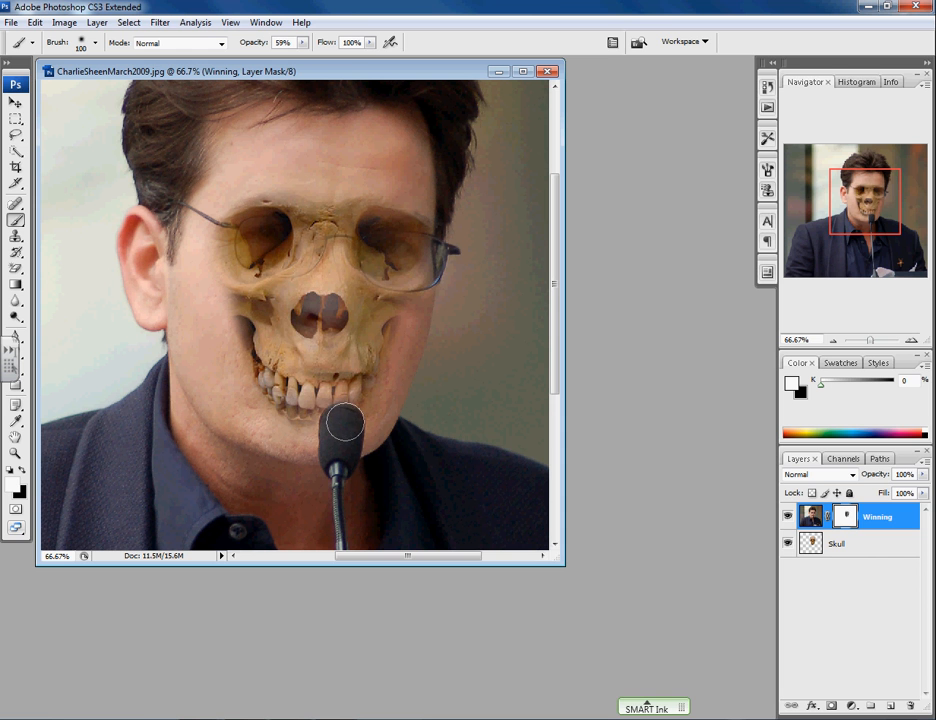
pyautogui.click(338, 424)
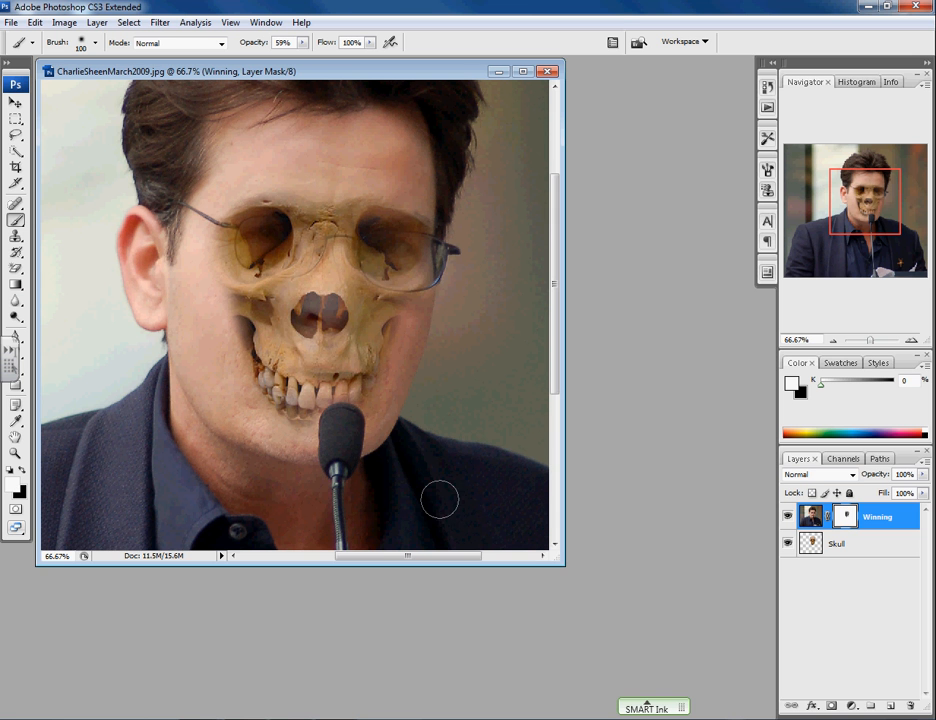
pyautogui.scroll(1, 439, 497)
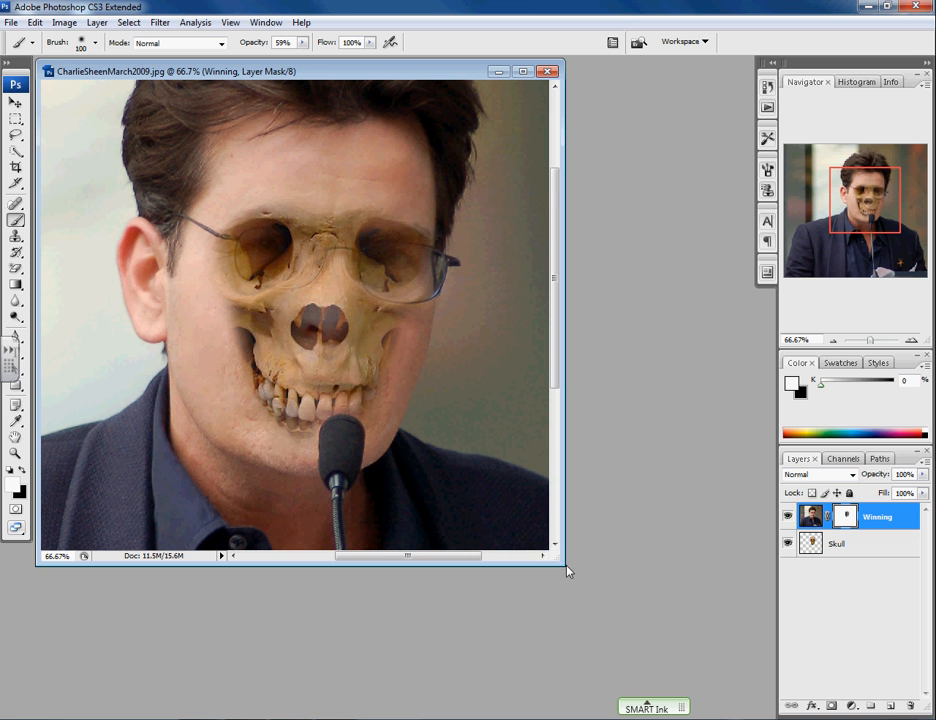
pyautogui.moveTo(567, 568); pyautogui.dragTo(637, 605)
pyautogui.scroll(5, 595, 564)
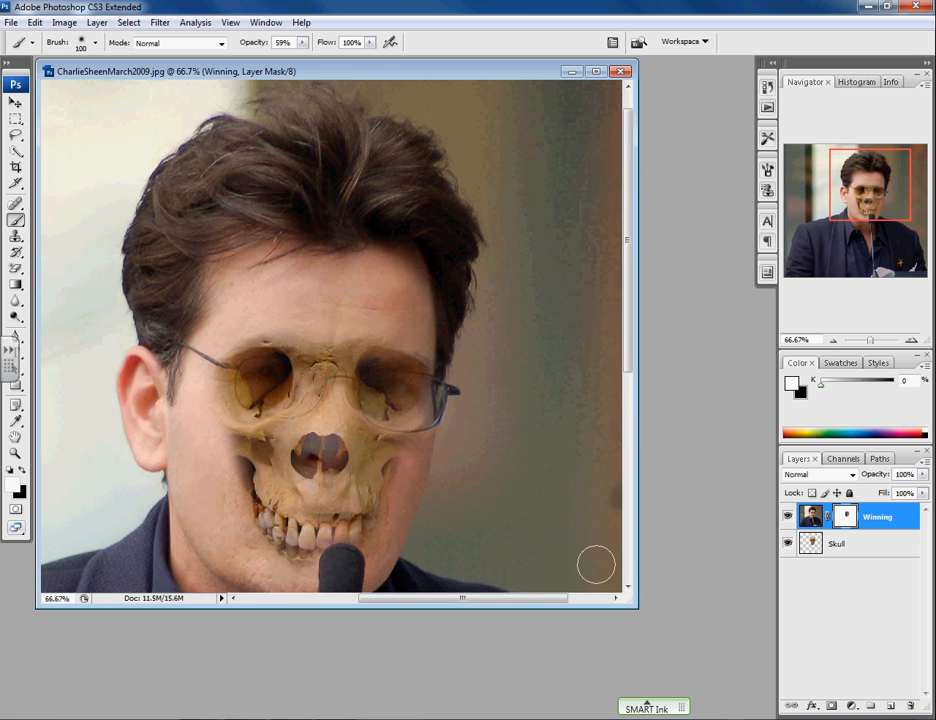
pyautogui.scroll(-5, 595, 564)
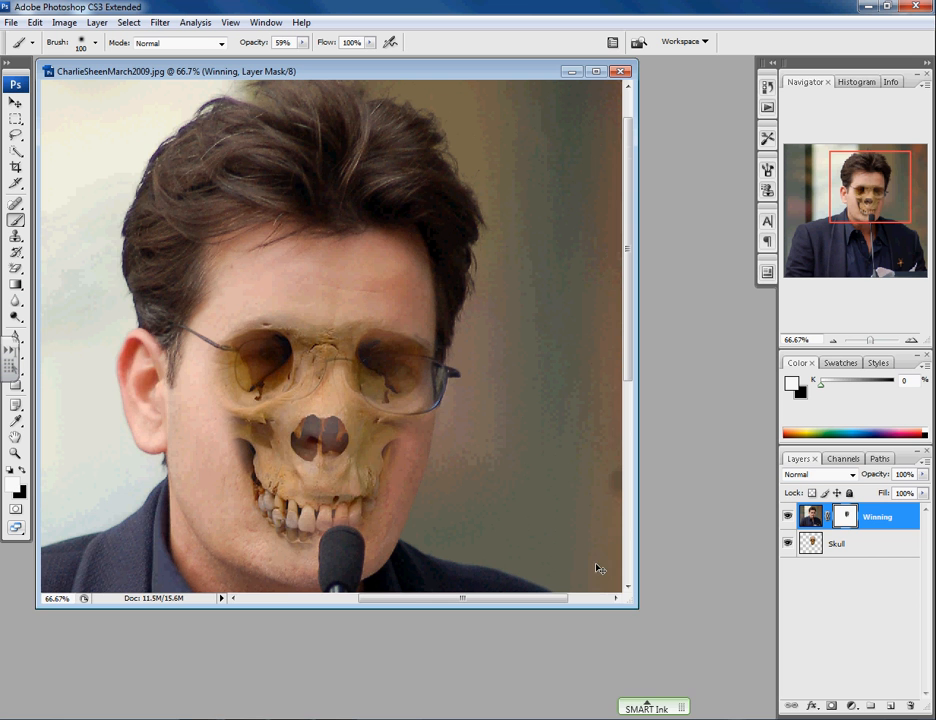
pyautogui.hotkey('ctrl', '0')
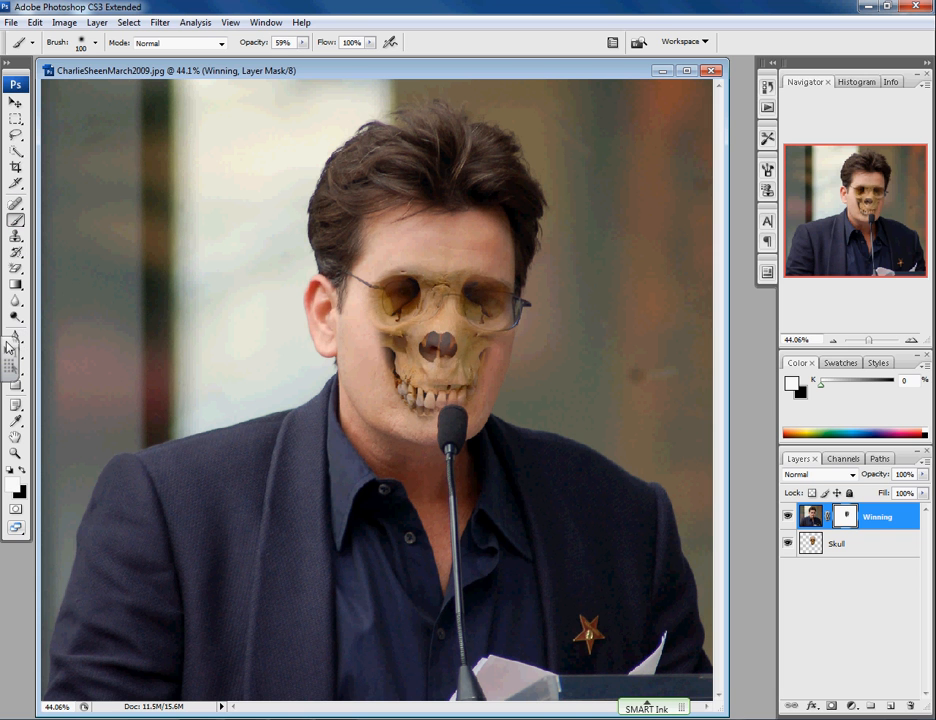
# Add the white text "Winning" in the photo's upper-left corner using Rockwell Extra Bold at 24 pt
pyautogui.click(13, 560)
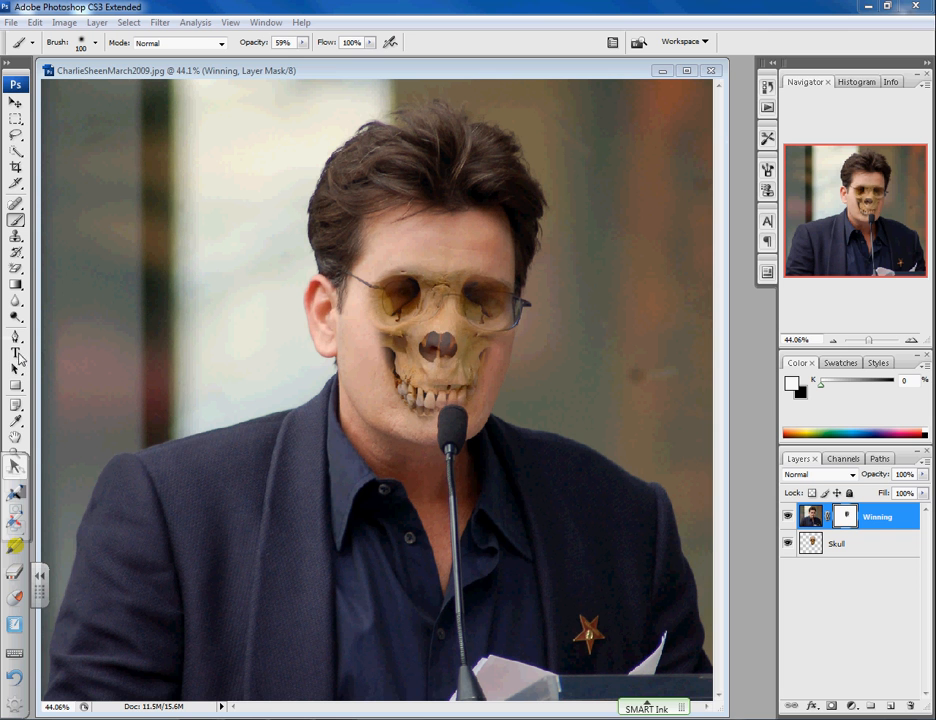
pyautogui.click(40, 580)
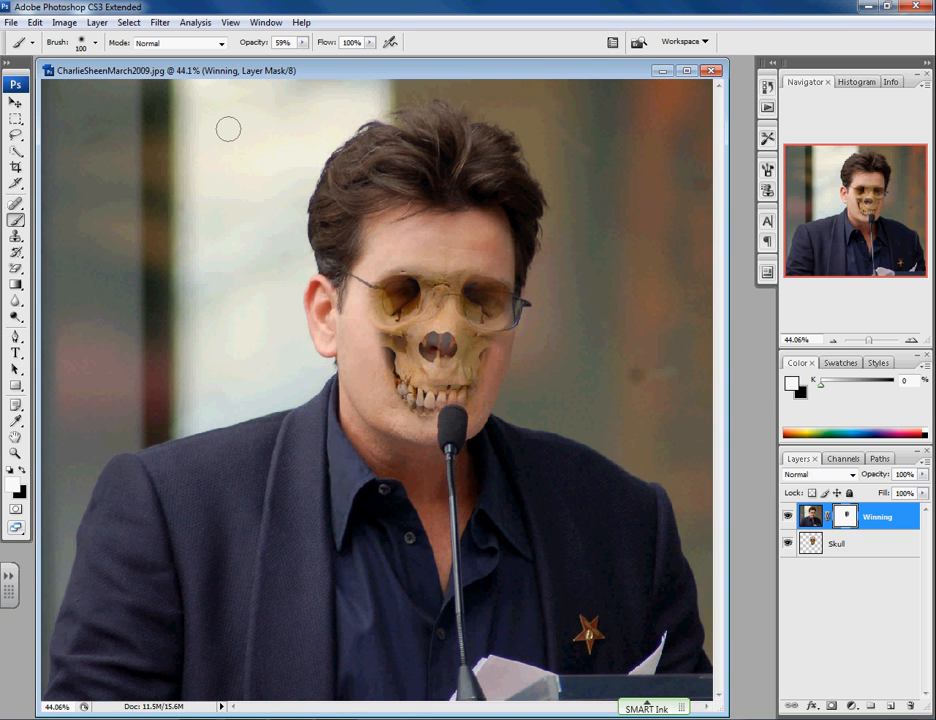
pyautogui.click(15, 353)
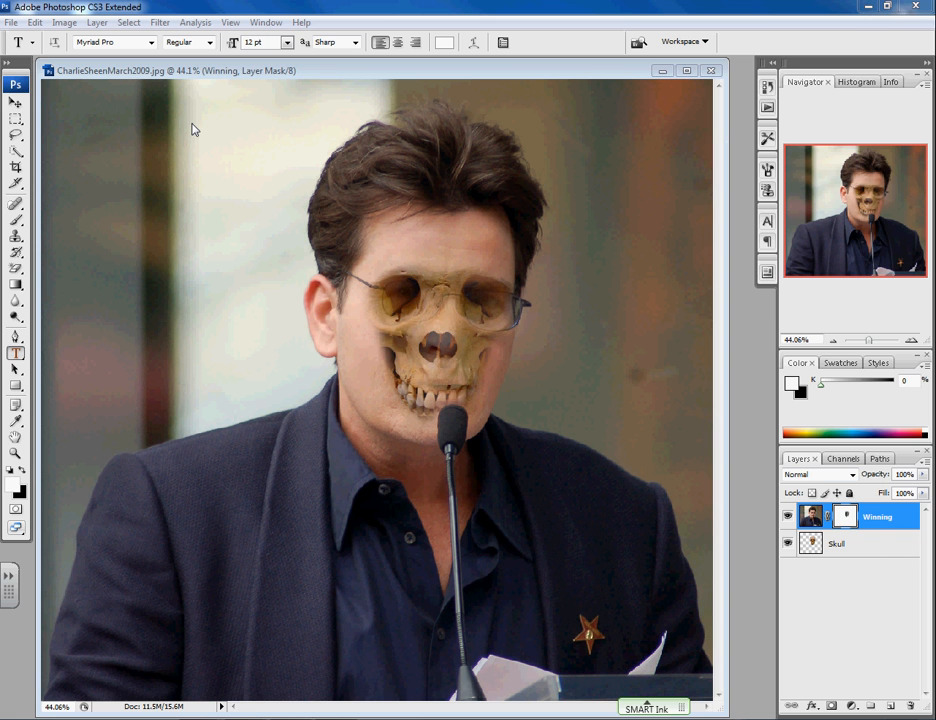
pyautogui.click(151, 42)
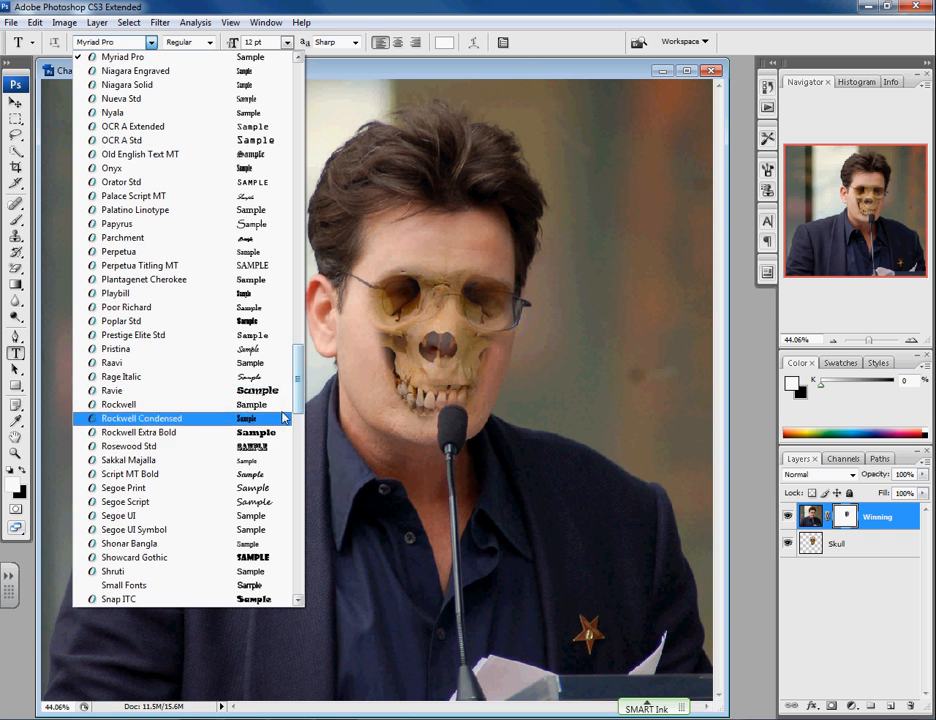
pyautogui.click(262, 432)
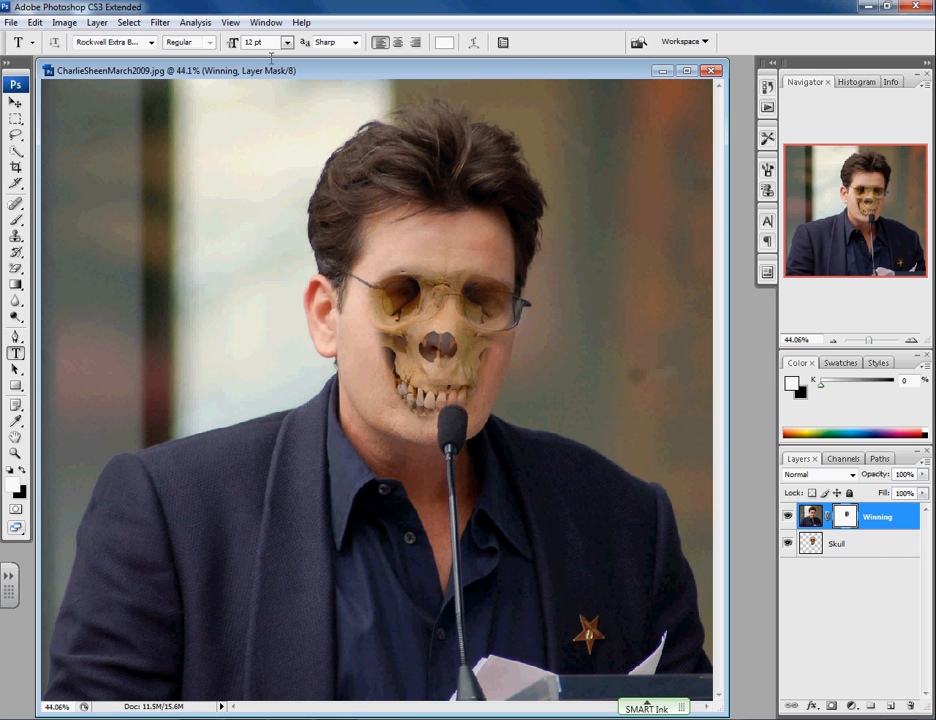
pyautogui.click(287, 42)
pyautogui.click(272, 211)
pyautogui.click(74, 129)
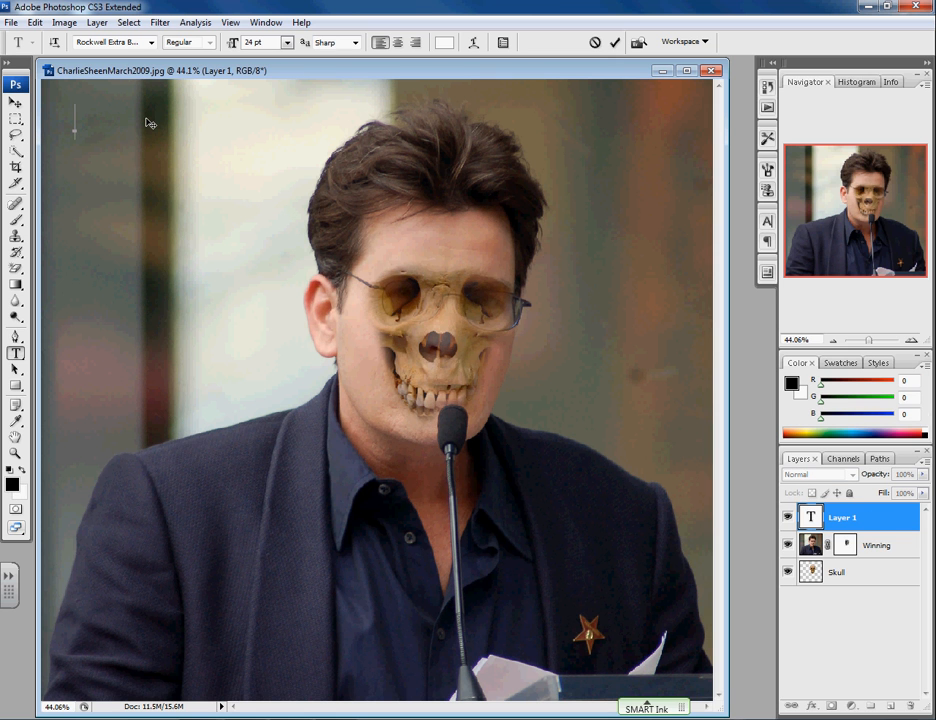
pyautogui.write('Winning')
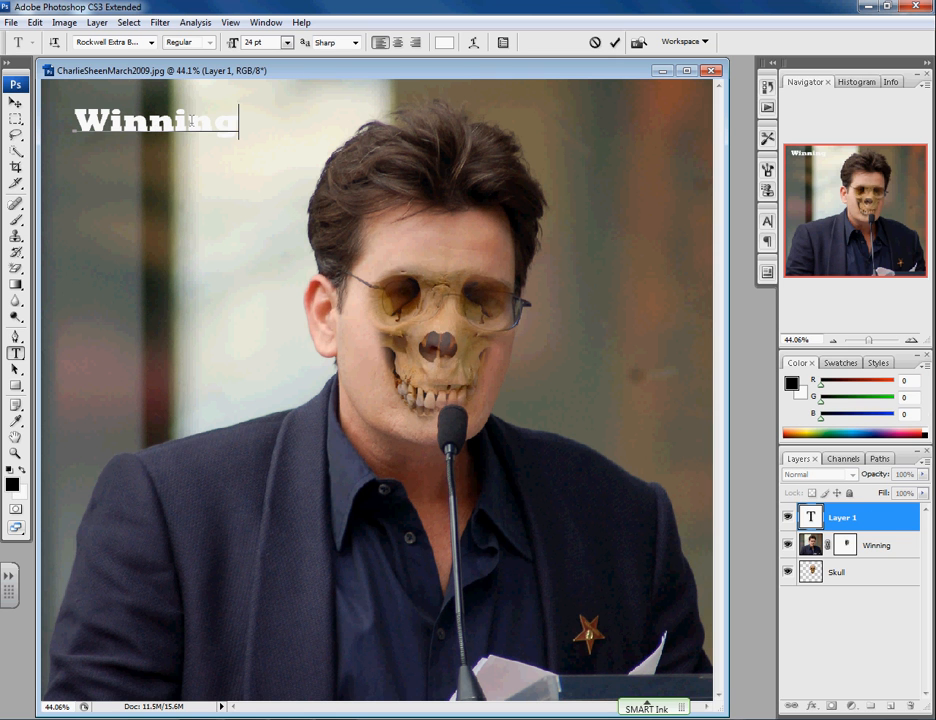
# Move the text to the photo's upper-right corner and append an exclamation mark so it reads "Winning!"
pyautogui.click(16, 103)
pyautogui.moveTo(155, 131); pyautogui.dragTo(607, 128)
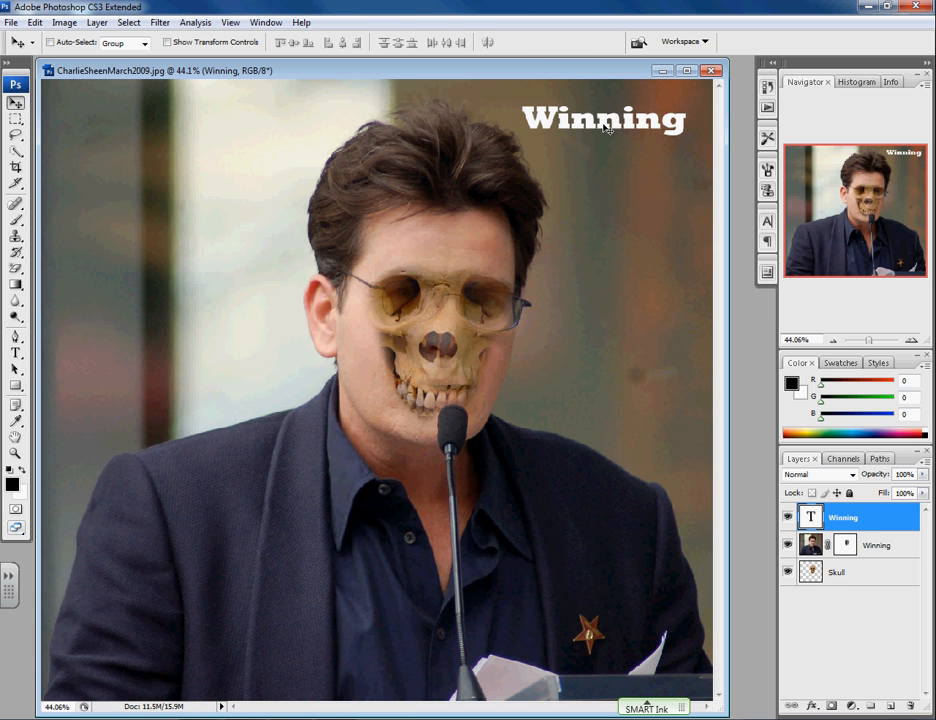
pyautogui.click(16, 352)
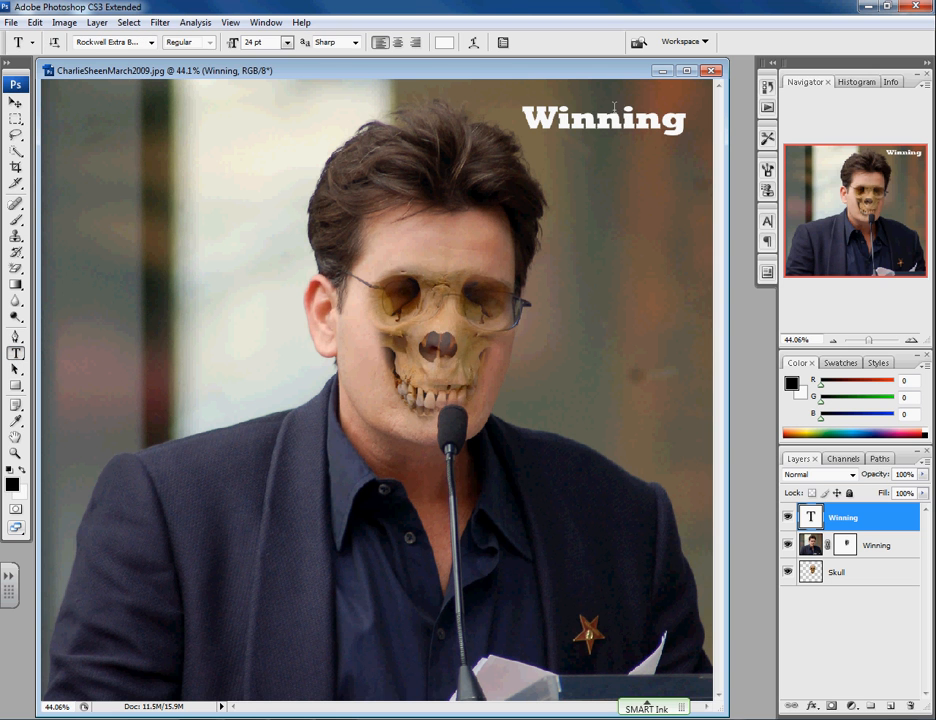
pyautogui.doubleClick(667, 121)
pyautogui.click(686, 119)
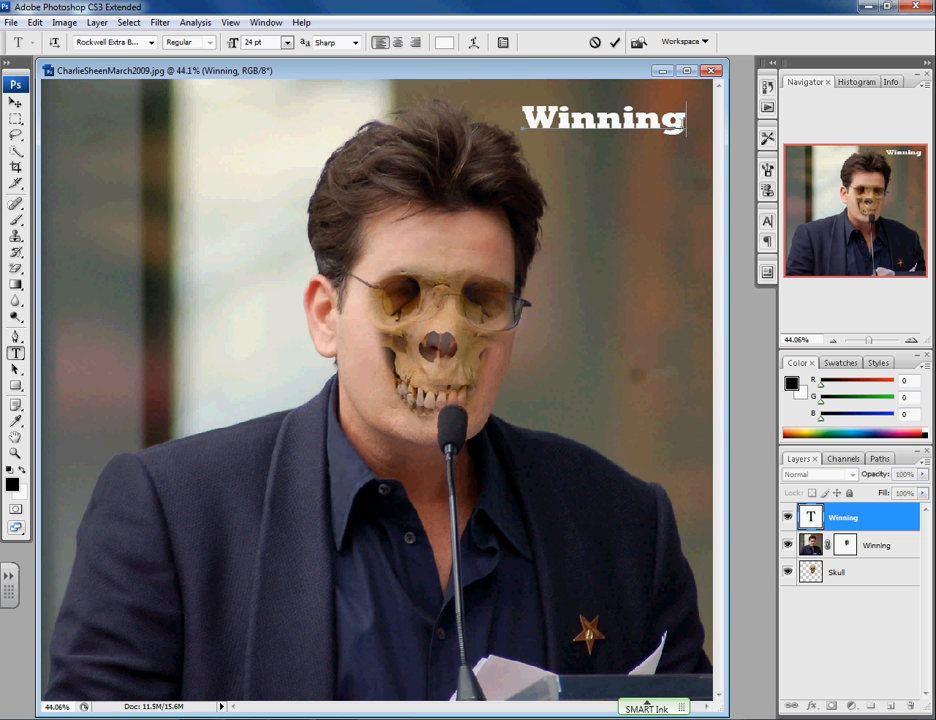
pyautogui.write('!')
pyautogui.click(15, 102)
# Add a red Stroke layer style to the "Winning!" text, positioned outside at 100% opacity
pyautogui.click(812, 706)
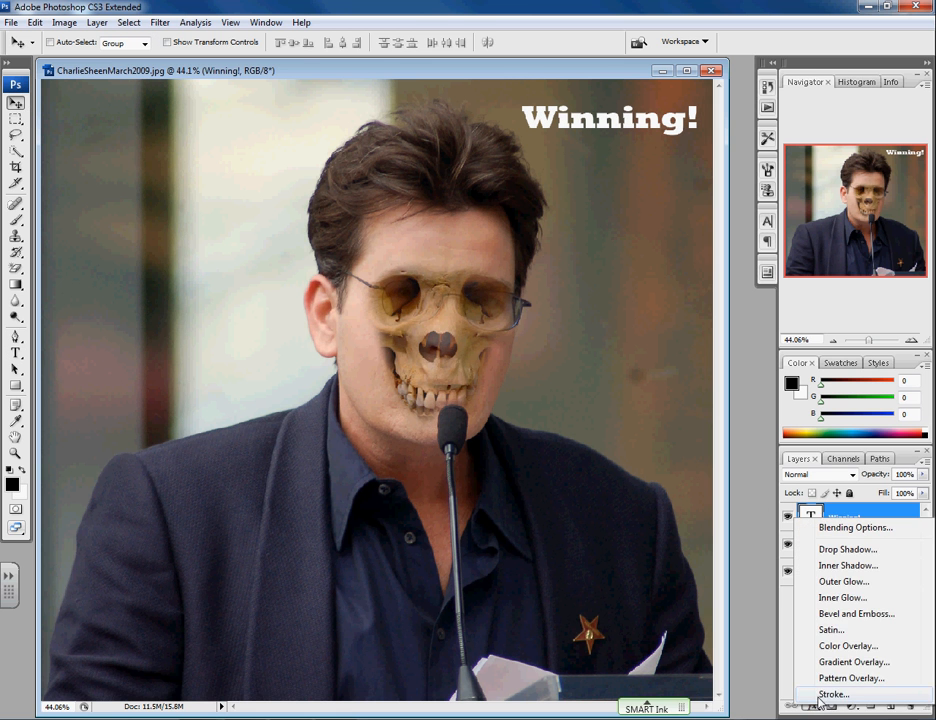
pyautogui.click(822, 695)
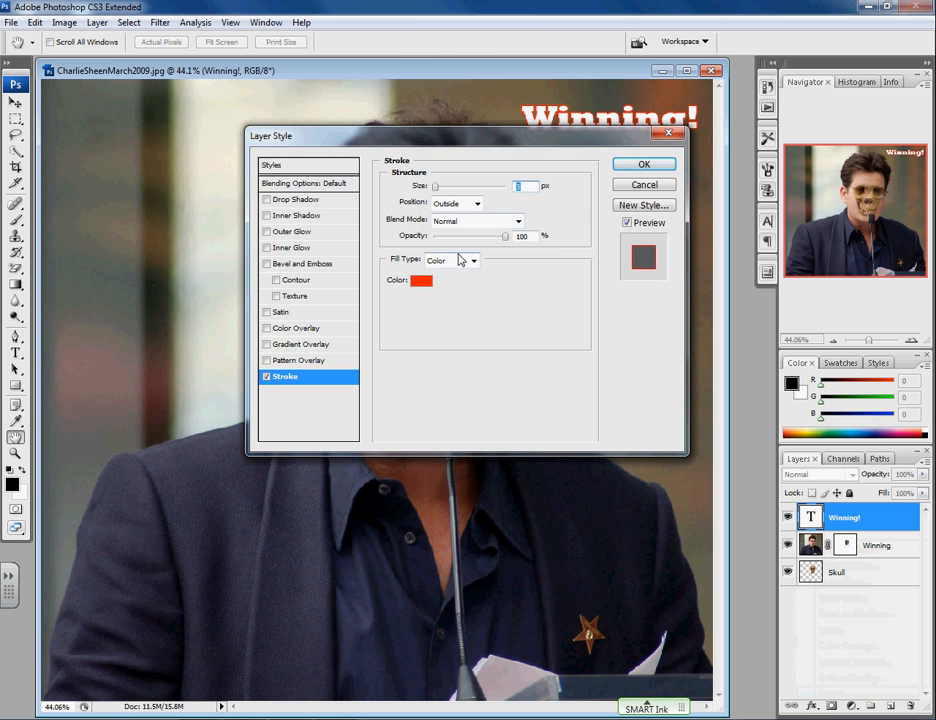
pyautogui.click(657, 164)
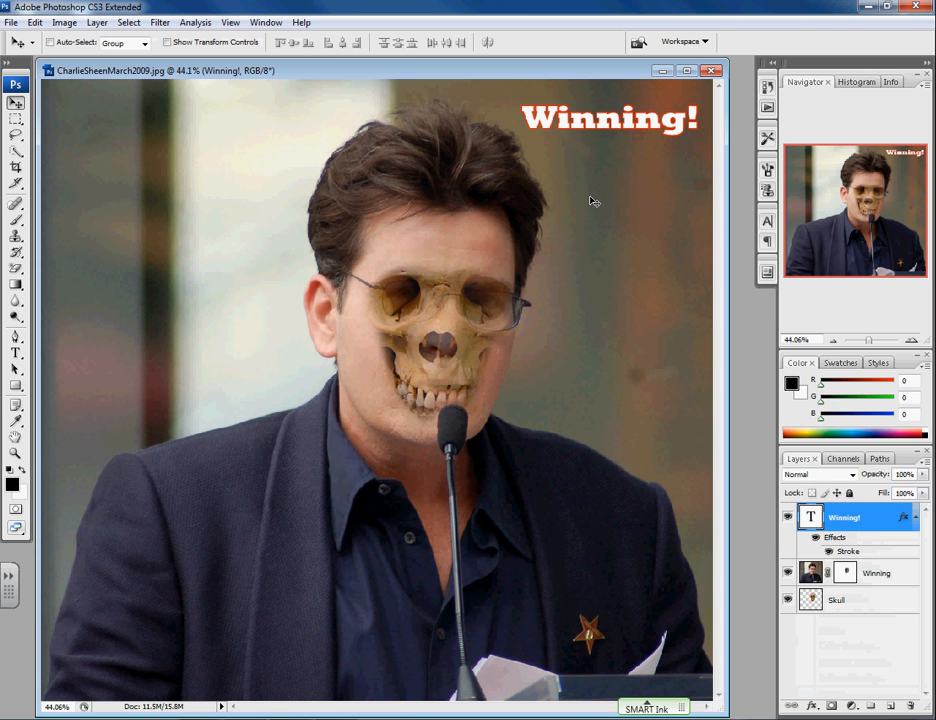